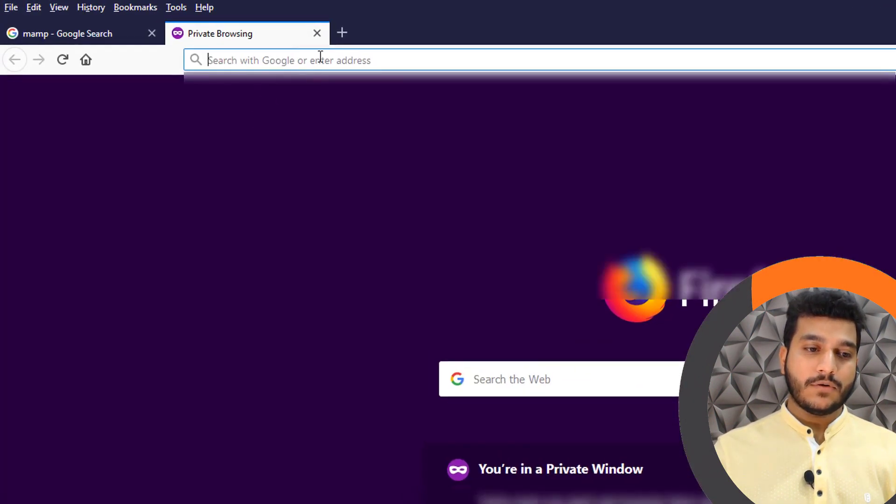
Google 'mamp', open the mamp.info result and go to its Free Download page
{"action": "type", "text": "mamp"}
{"action": "key", "text": "Return"}
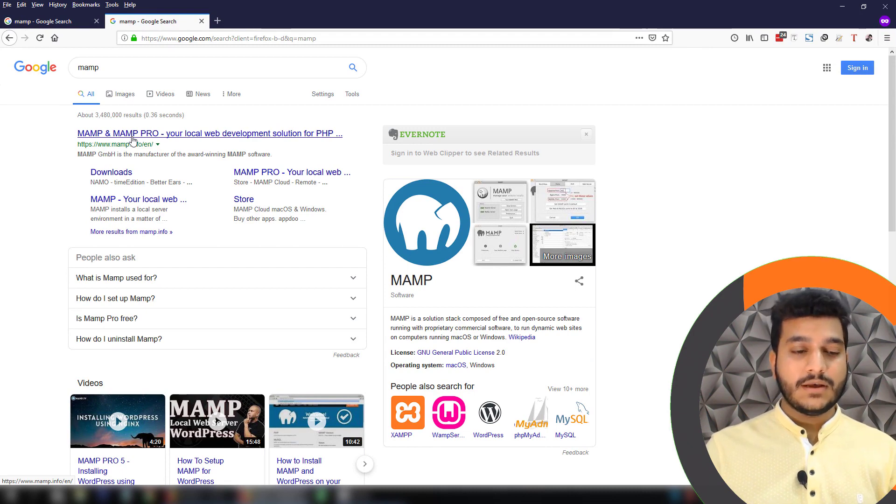
{"action": "left_click", "coordinate": [155, 139]}
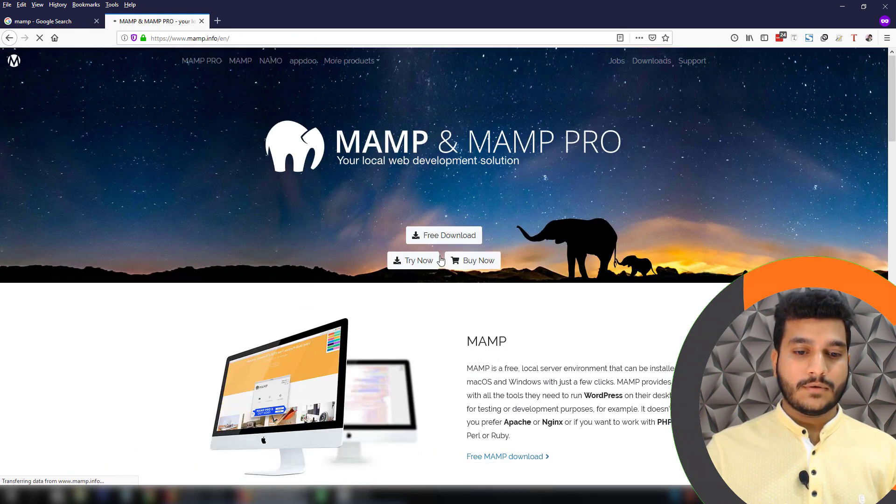
{"action": "left_click", "coordinate": [456, 236]}
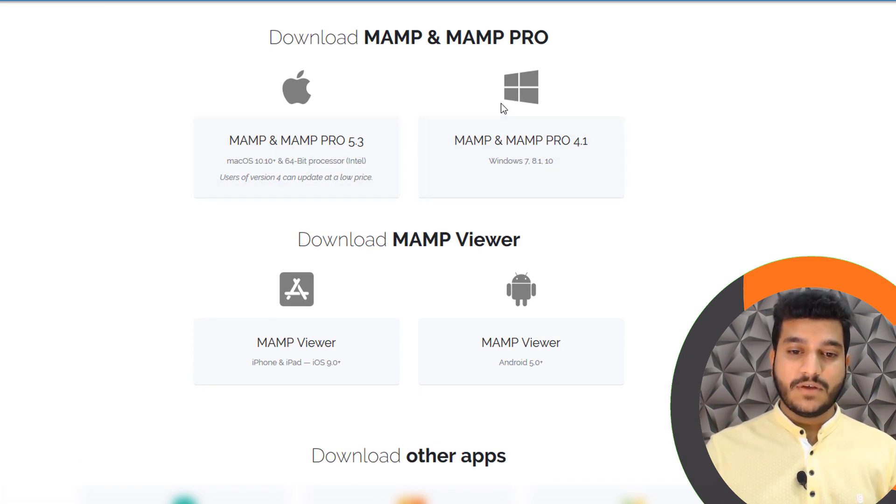
Save the 410 MB MAMP_MAMP_PRO_4.1.exe Windows installer and show it in the Downloads folder
{"action": "left_click", "coordinate": [513, 134]}
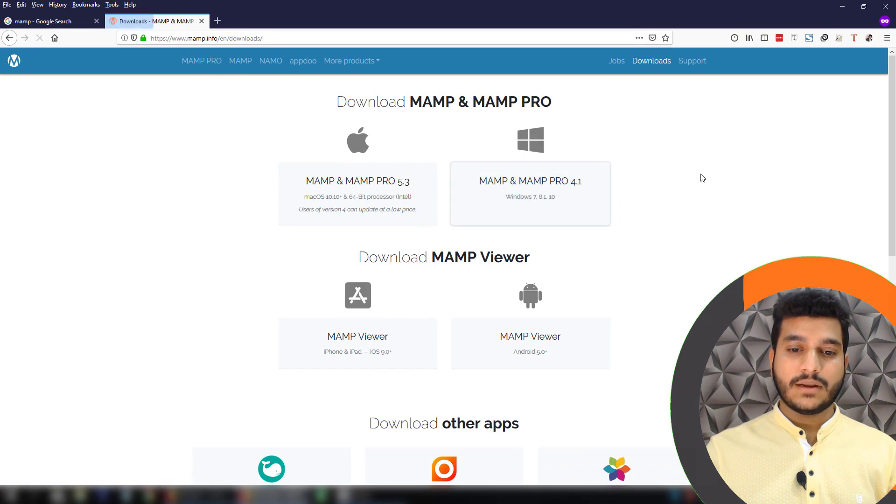
{"action": "left_click_drag", "start_coordinate": [151, 52], "coordinate": [181, 102]}
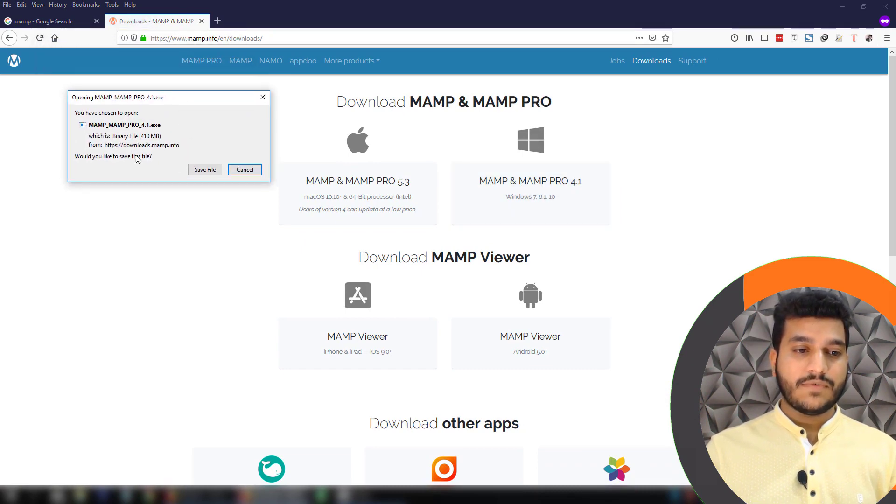
{"action": "left_click", "coordinate": [198, 170]}
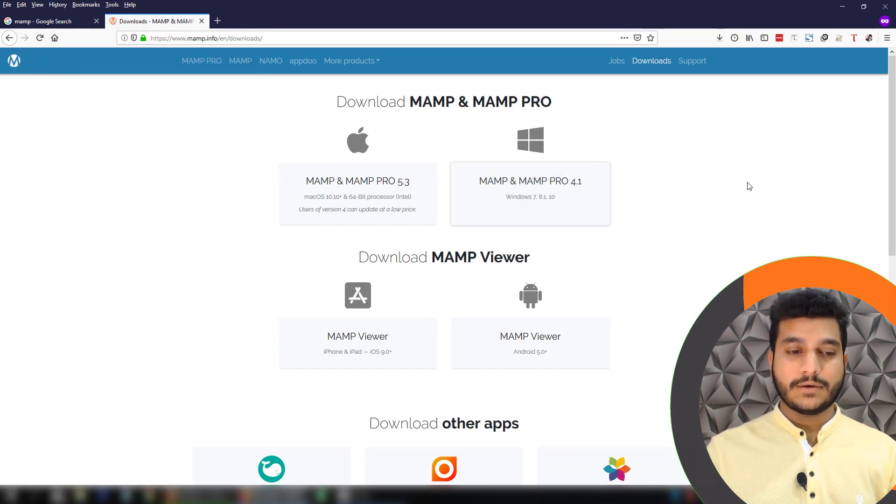
{"action": "left_click", "coordinate": [717, 40]}
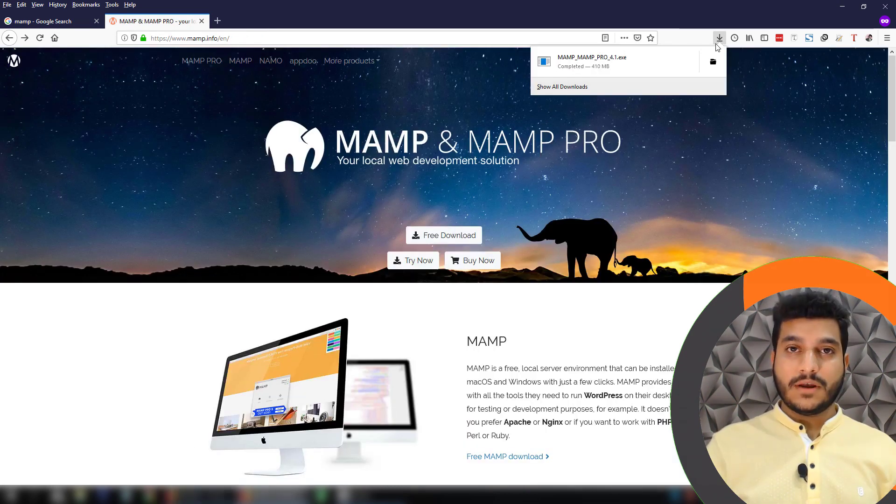
{"action": "left_click", "coordinate": [713, 61]}
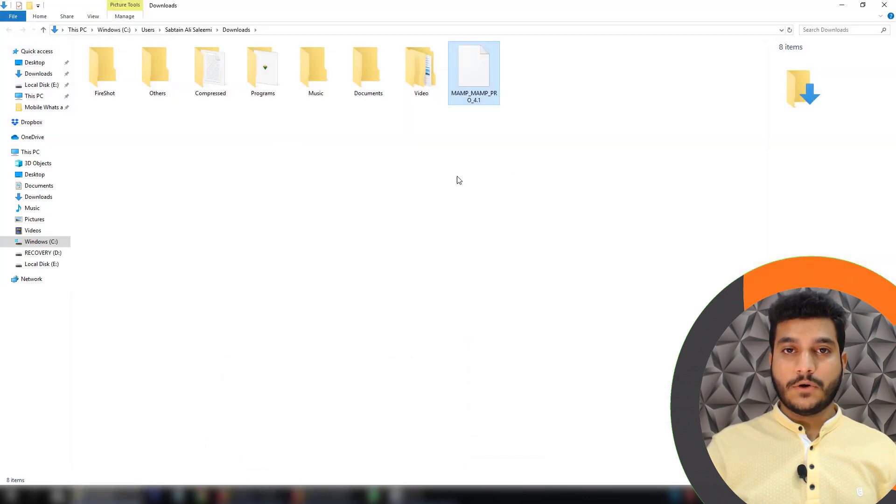
Run MAMP_MAMP_PRO_4.1 from the Downloads folder
{"action": "left_click", "coordinate": [230, 167]}
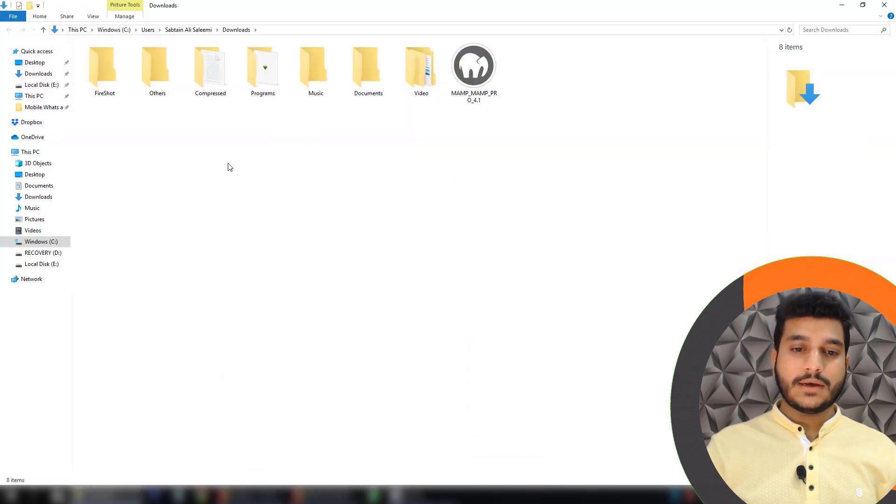
{"action": "left_click", "coordinate": [474, 71]}
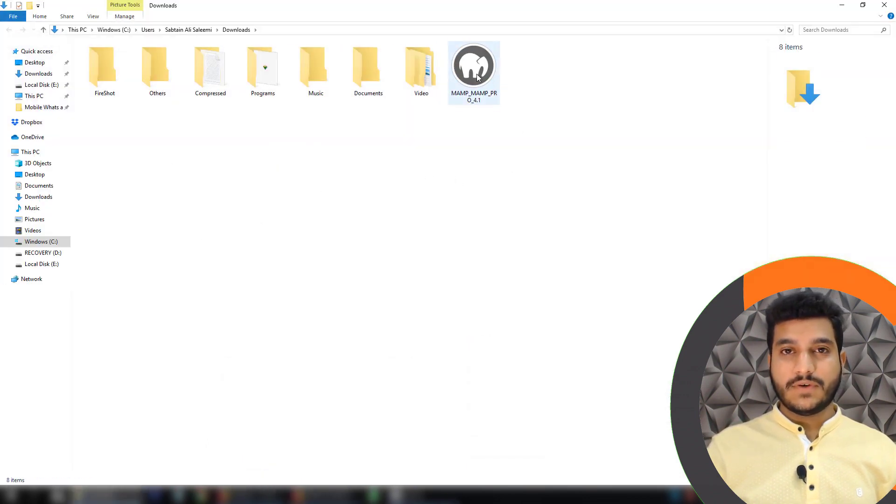
{"action": "double_click", "coordinate": [493, 89]}
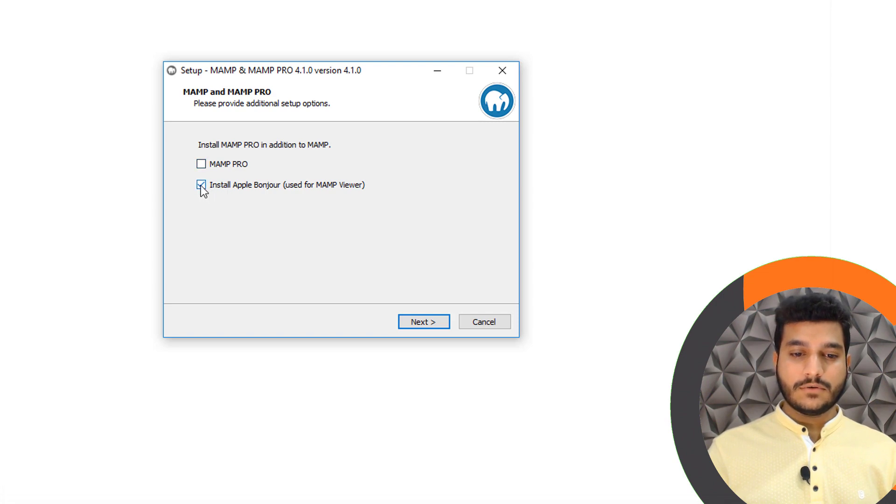
Accept the licence, keep C:\MAMP, the MAMP Start Menu folder and desktop icon, and install
{"action": "left_click", "coordinate": [407, 322]}
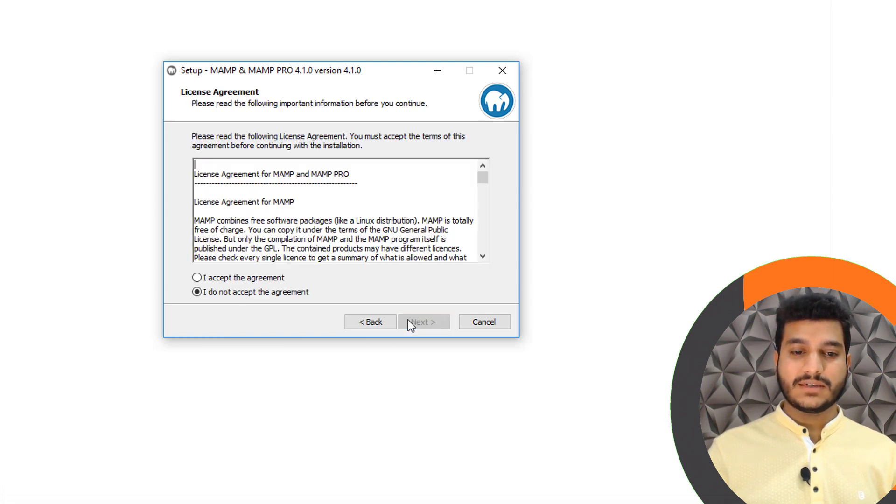
{"action": "left_click", "coordinate": [265, 278]}
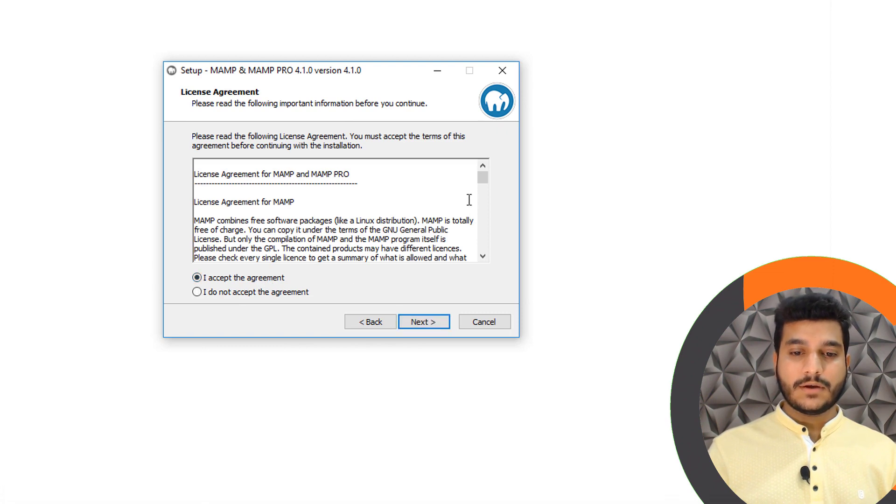
{"action": "left_click", "coordinate": [424, 319]}
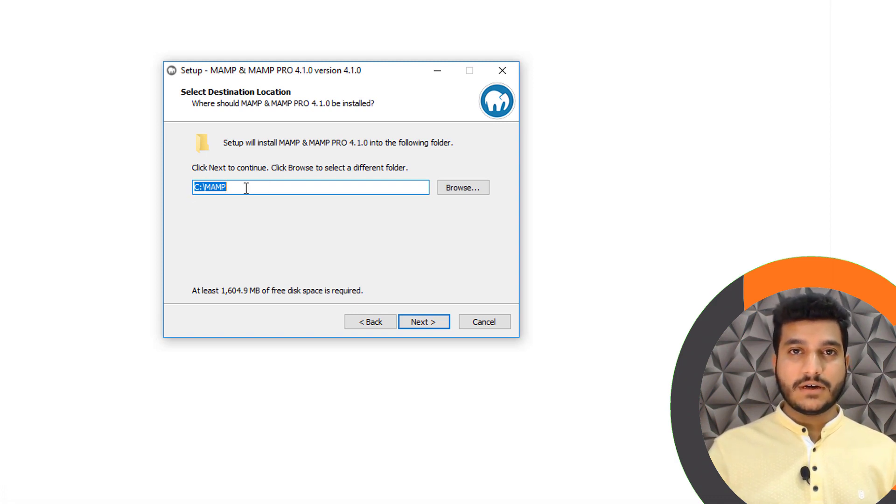
{"action": "left_click", "coordinate": [421, 324]}
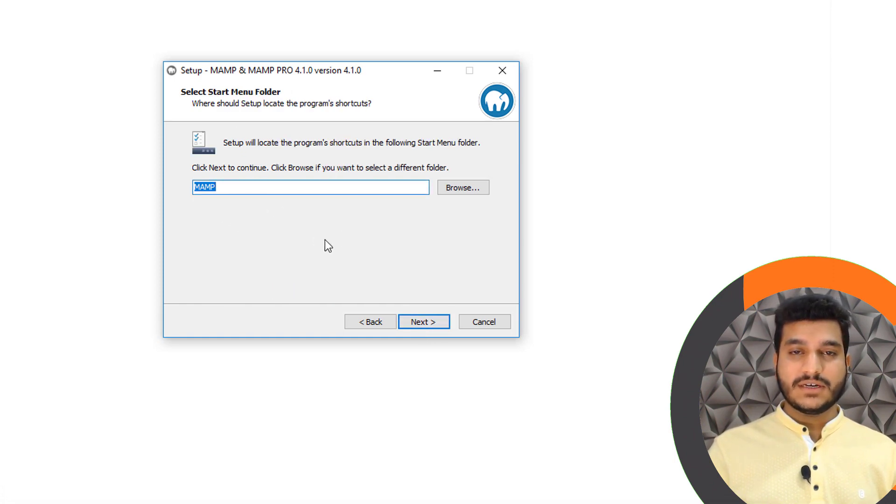
{"action": "left_click", "coordinate": [435, 321]}
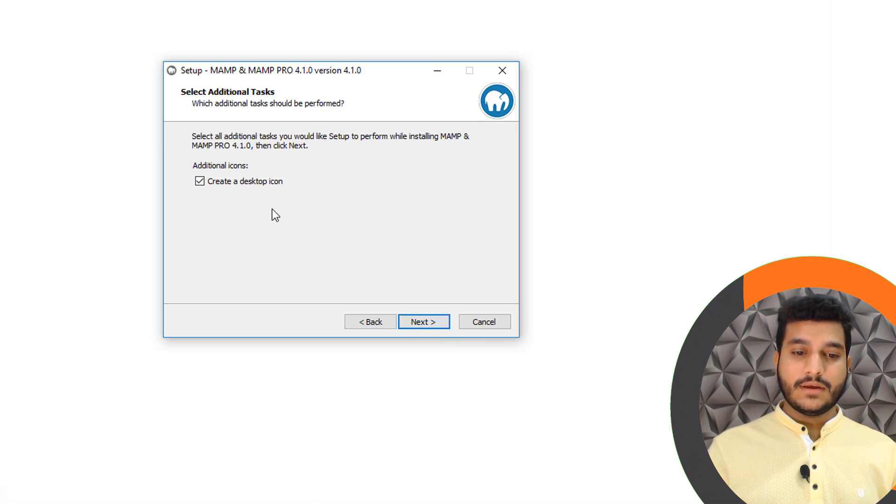
{"action": "left_click", "coordinate": [429, 322]}
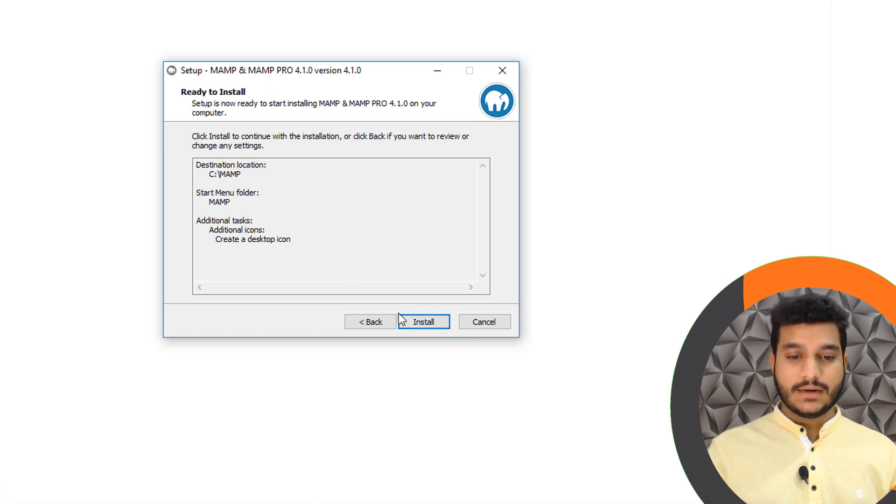
{"action": "left_click", "coordinate": [410, 323]}
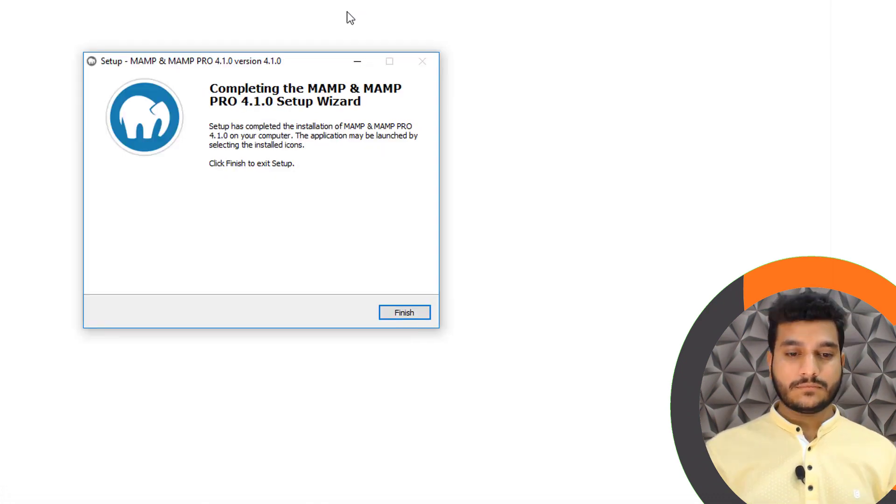
Finish the MAMP & MAMP PRO 4.1.0 setup wizard once installation completes
{"action": "left_click_drag", "start_coordinate": [309, 68], "coordinate": [368, 60]}
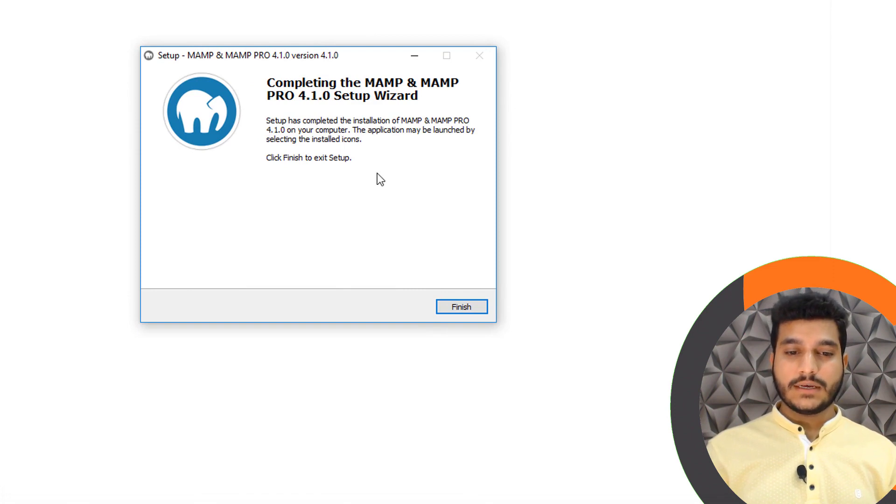
{"action": "left_click", "coordinate": [447, 306]}
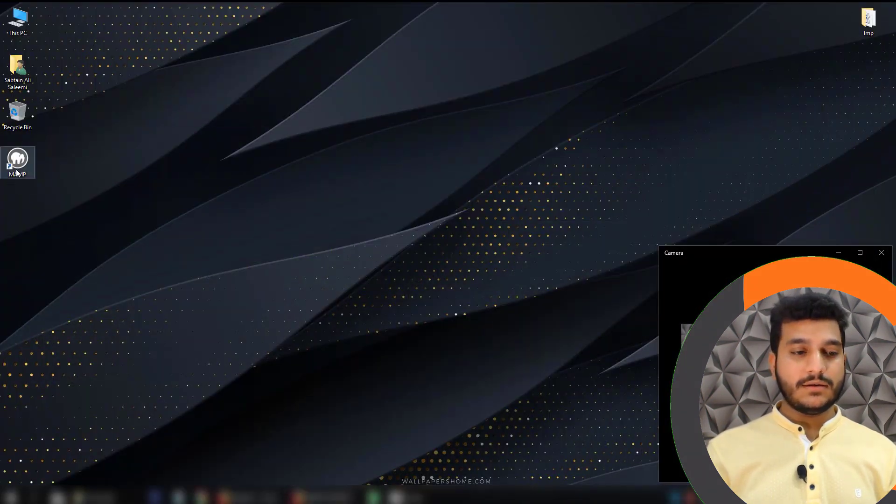
Launch MAMP from its desktop shortcut and centre its control window on screen
{"action": "double_click", "coordinate": [16, 165]}
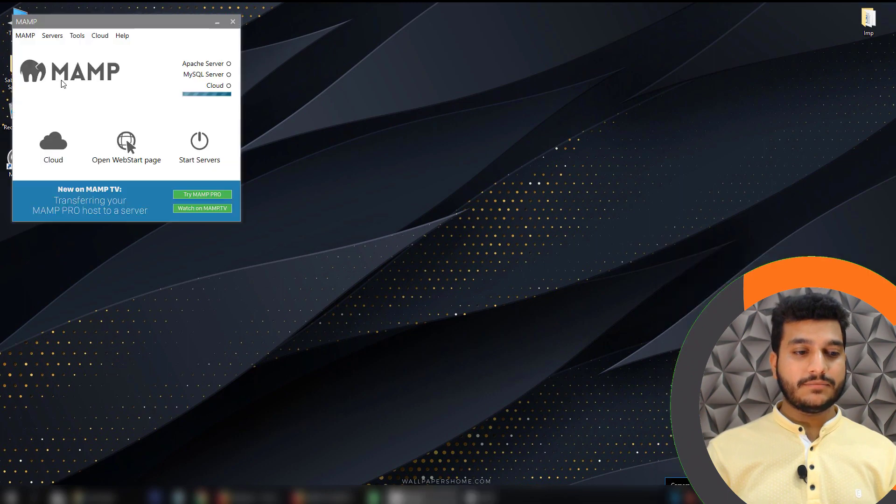
{"action": "left_click_drag", "start_coordinate": [72, 19], "coordinate": [259, 87]}
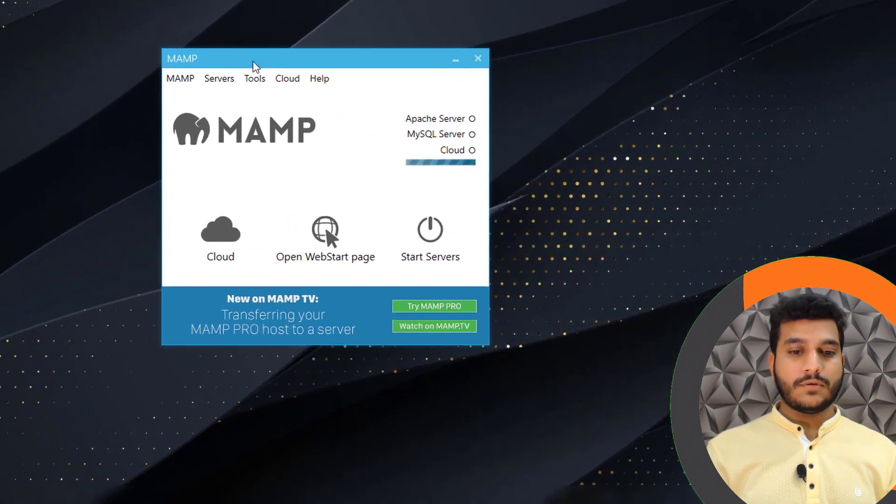
{"action": "left_click_drag", "start_coordinate": [315, 60], "coordinate": [356, 55]}
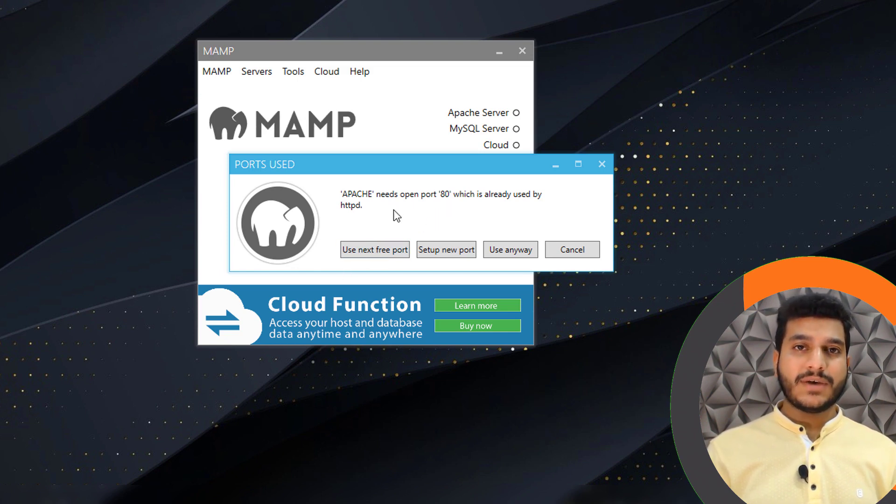
Move Apache to port 81 and MySQL to 3307, allowing both through the Windows firewall
{"action": "left_click", "coordinate": [385, 253]}
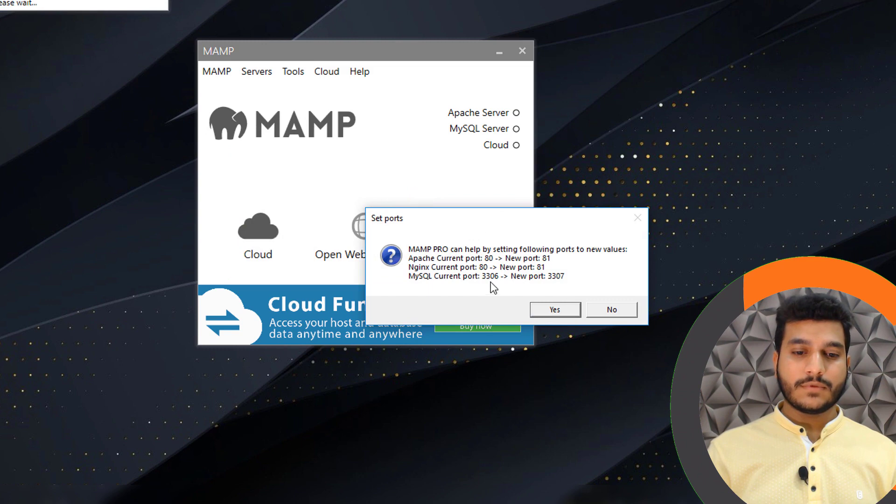
{"action": "left_click", "coordinate": [566, 310]}
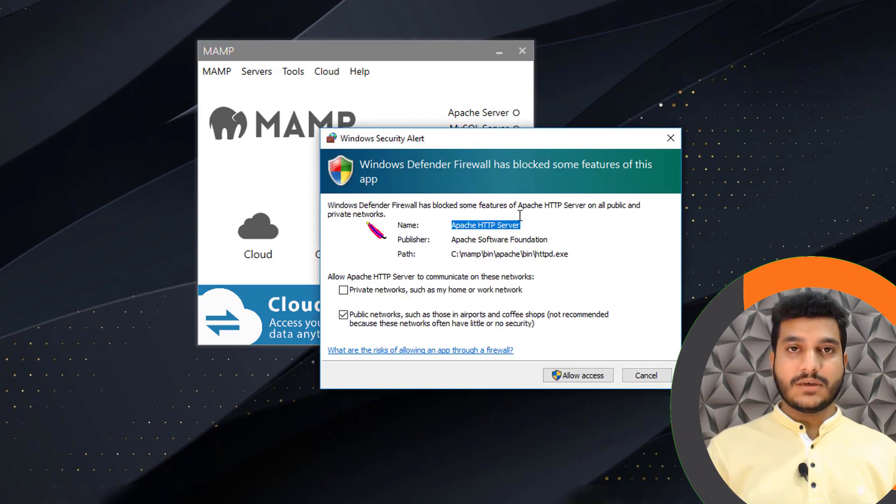
{"action": "left_click_drag", "start_coordinate": [620, 197], "coordinate": [492, 169]}
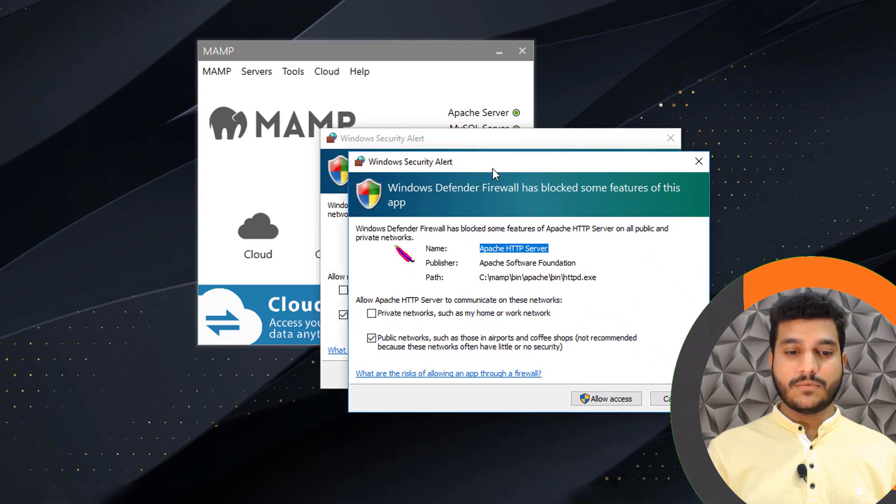
{"action": "left_click", "coordinate": [613, 400]}
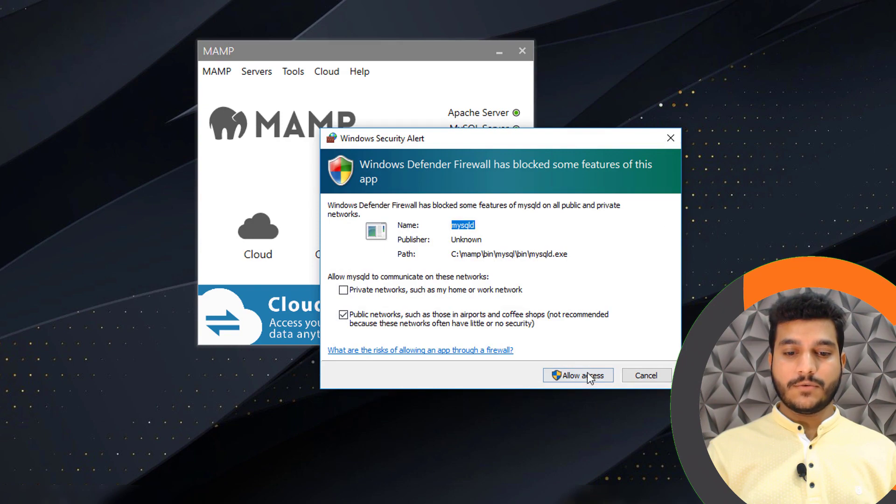
{"action": "left_click", "coordinate": [589, 376]}
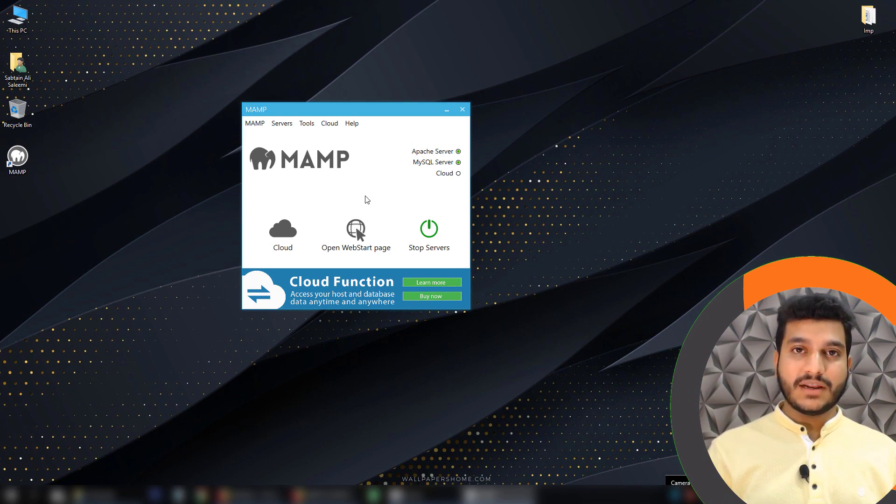
Open the MAMP start page at localhost:81/MAMP and scroll to the MySQL section
{"action": "left_click", "coordinate": [357, 229]}
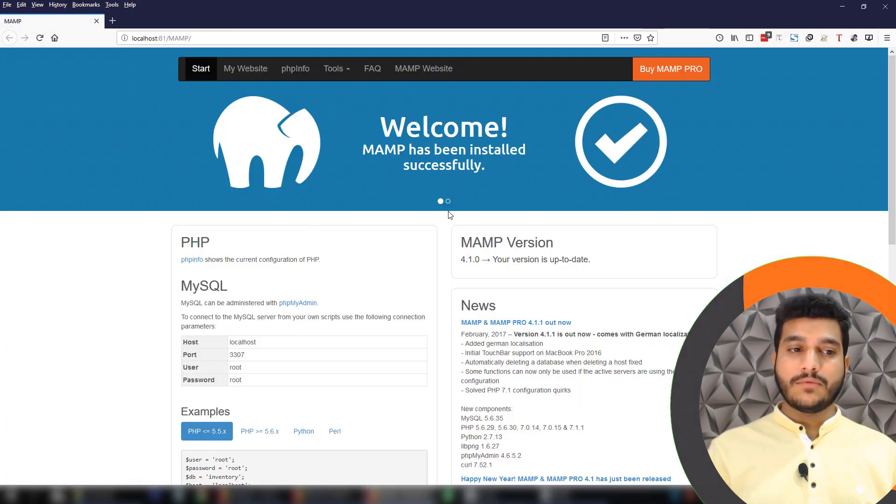
{"action": "left_click_drag", "start_coordinate": [893, 145], "coordinate": [894, 163]}
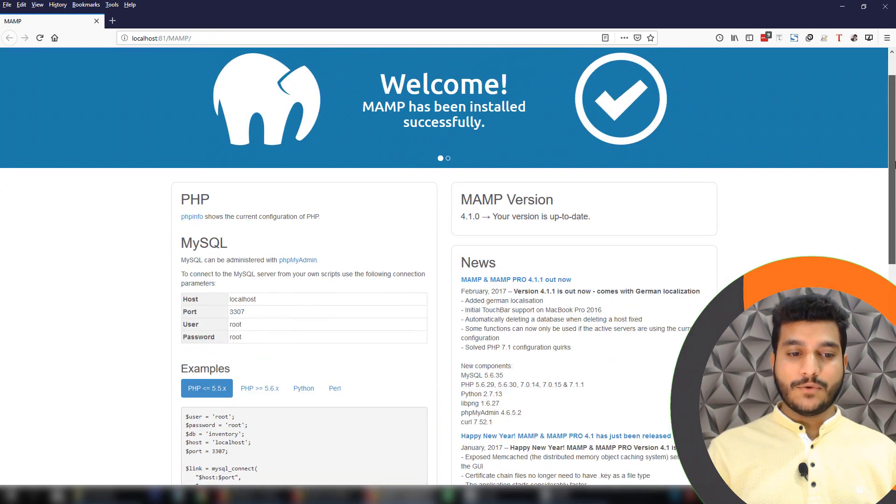
{"action": "scroll", "coordinate": [297, 260], "scroll_direction": "down", "scroll_amount": 2}
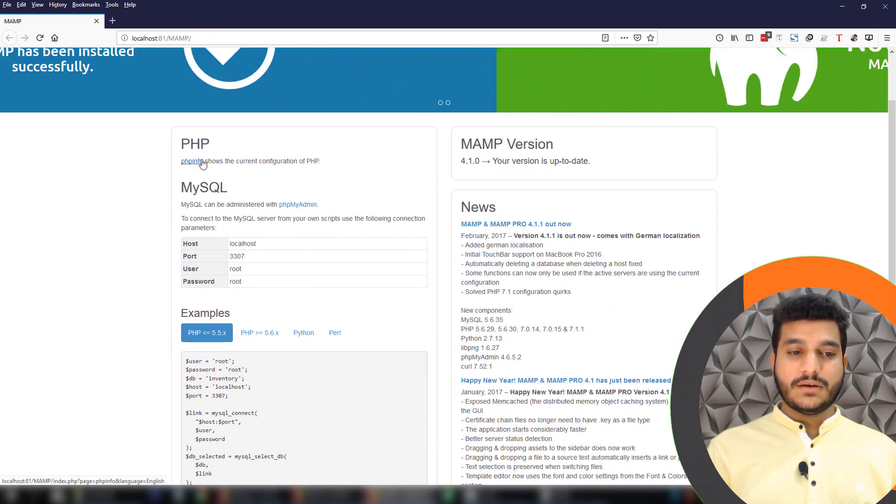
{"action": "scroll", "coordinate": [253, 213], "scroll_direction": "down", "scroll_amount": 2}
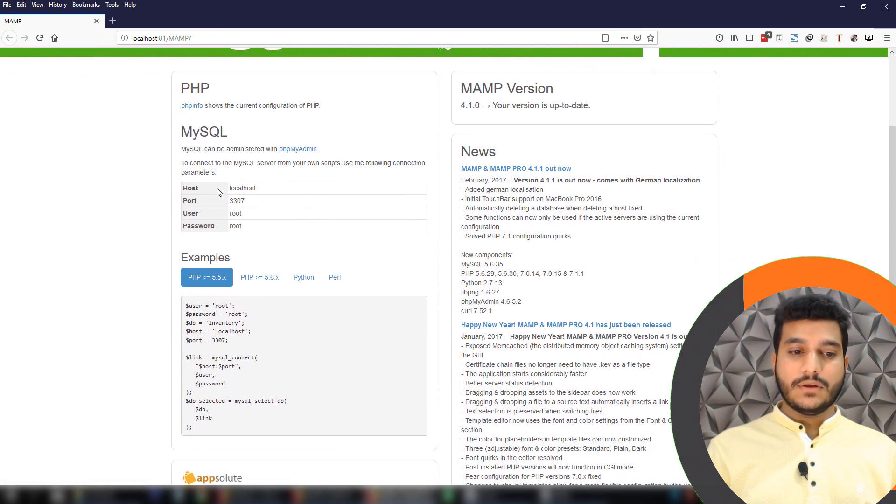
Select the MySQL connection details from the section heading through the Password row
{"action": "left_click", "coordinate": [201, 193]}
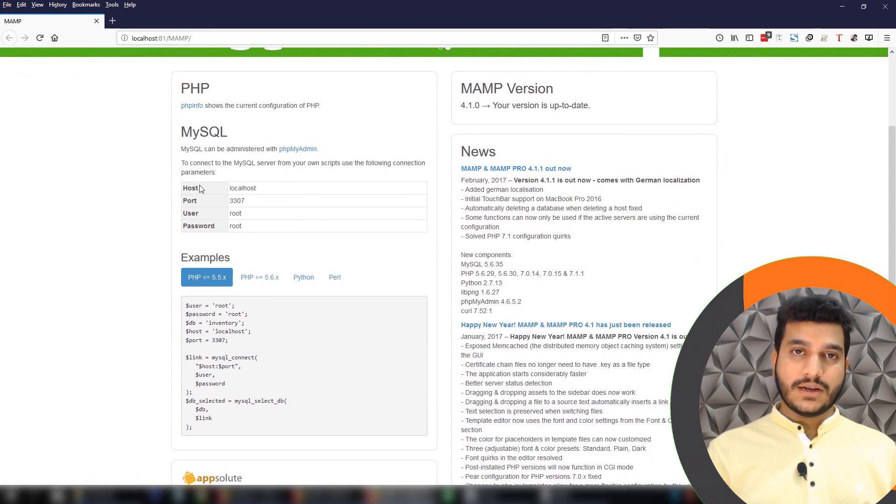
{"action": "left_click_drag", "start_coordinate": [274, 188], "coordinate": [229, 187]}
{"action": "left_click", "coordinate": [194, 188]}
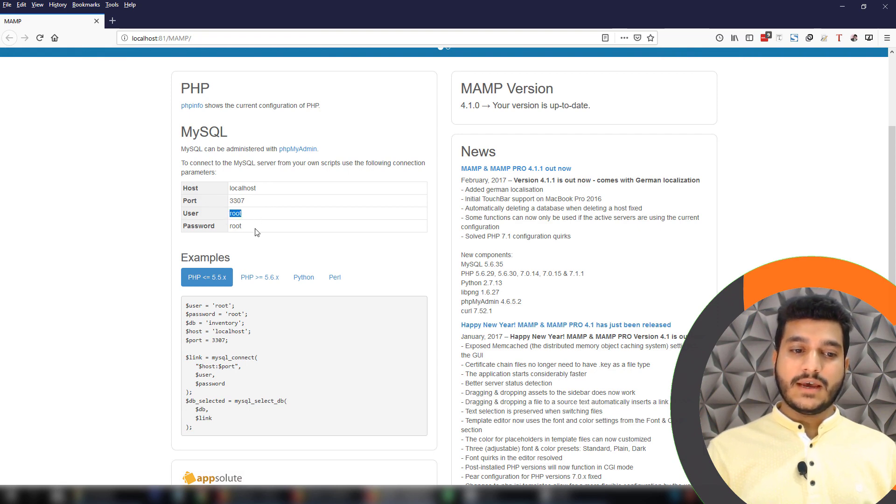
{"action": "left_click_drag", "start_coordinate": [259, 227], "coordinate": [203, 226]}
{"action": "left_click", "coordinate": [282, 214]}
{"action": "scroll", "coordinate": [793, 196], "scroll_direction": "down", "scroll_amount": 6}
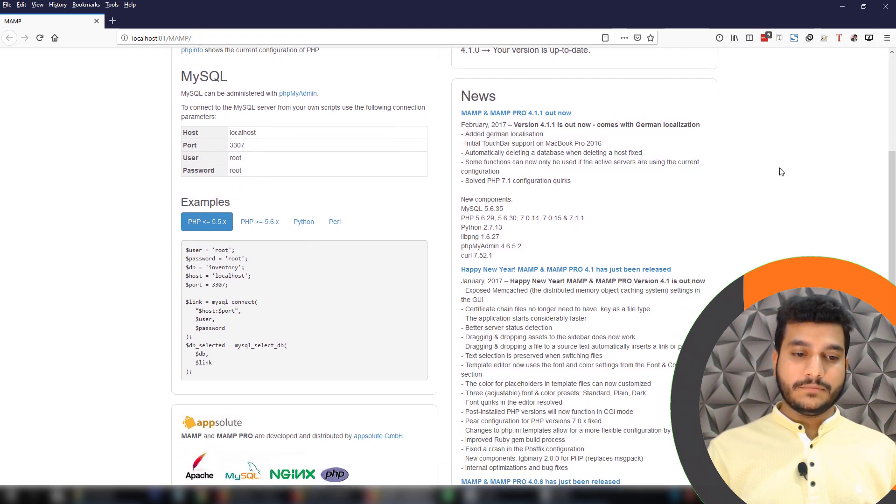
{"action": "scroll", "coordinate": [769, 226], "scroll_direction": "up", "scroll_amount": 8}
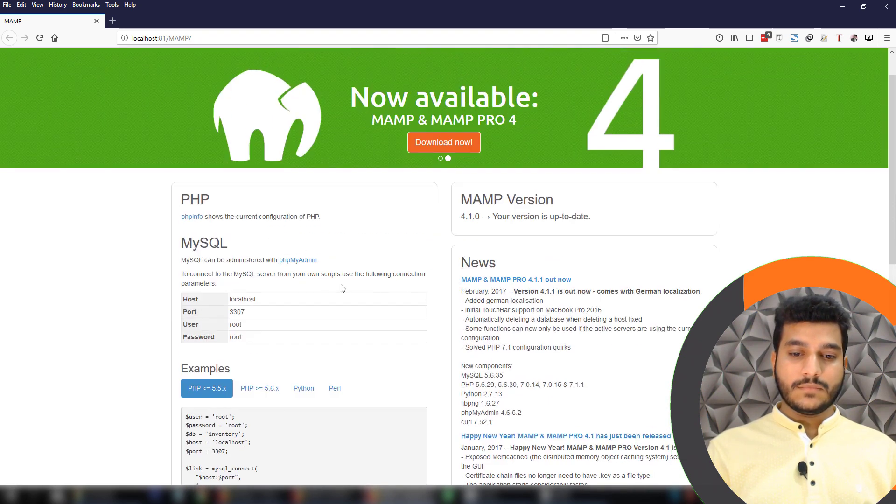
{"action": "scroll", "coordinate": [341, 288], "scroll_direction": "down", "scroll_amount": 3}
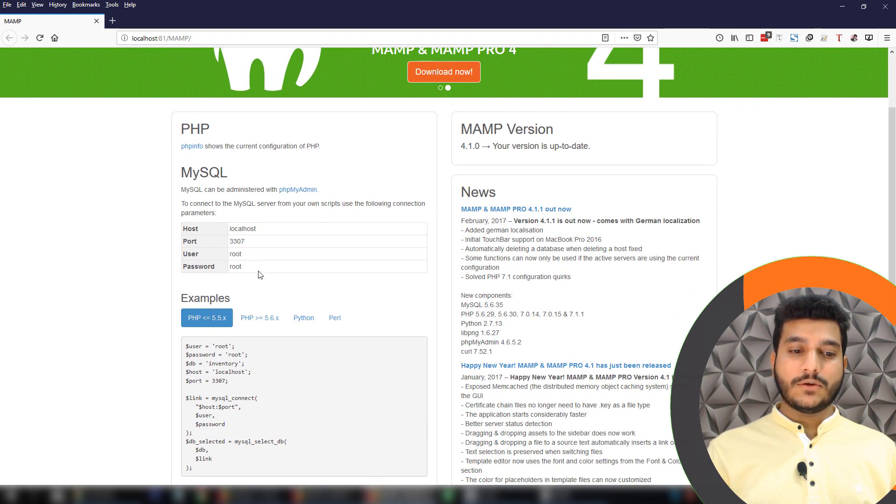
{"action": "left_click_drag", "start_coordinate": [260, 275], "coordinate": [178, 168]}
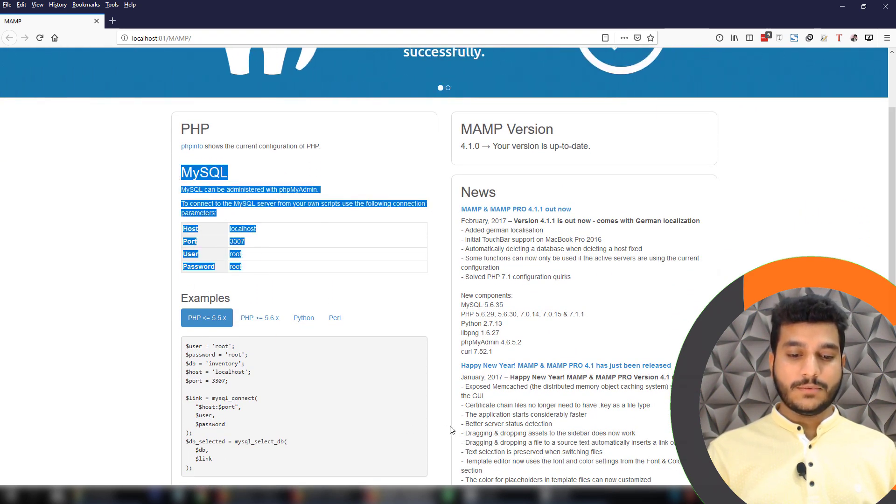
Paste the MySQL parameters (host localhost, port 3307, user, password) into a new Notepad note
{"action": "key", "text": "ctrl+c"}
{"action": "left_click", "coordinate": [178, 495]}
{"action": "key", "text": "ctrl+v"}
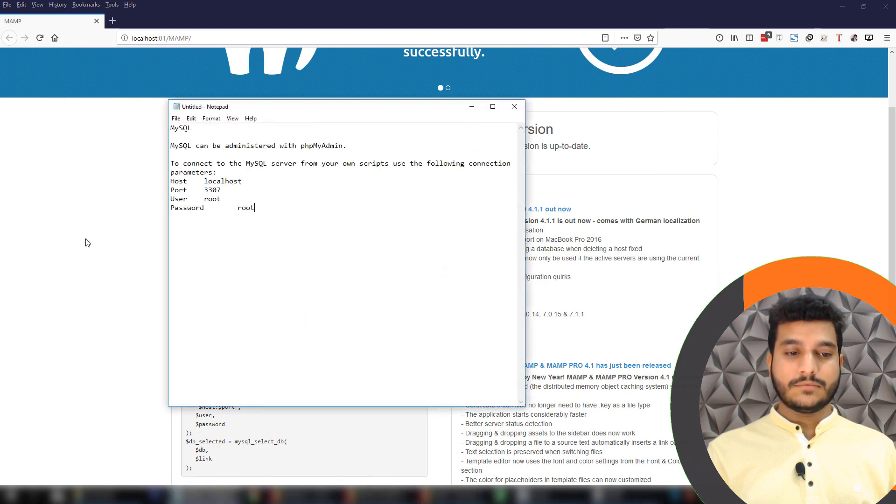
{"action": "left_click", "coordinate": [84, 240]}
{"action": "scroll", "coordinate": [642, 214], "scroll_direction": "down", "scroll_amount": 10}
{"action": "scroll", "coordinate": [526, 189], "scroll_direction": "up", "scroll_amount": 12}
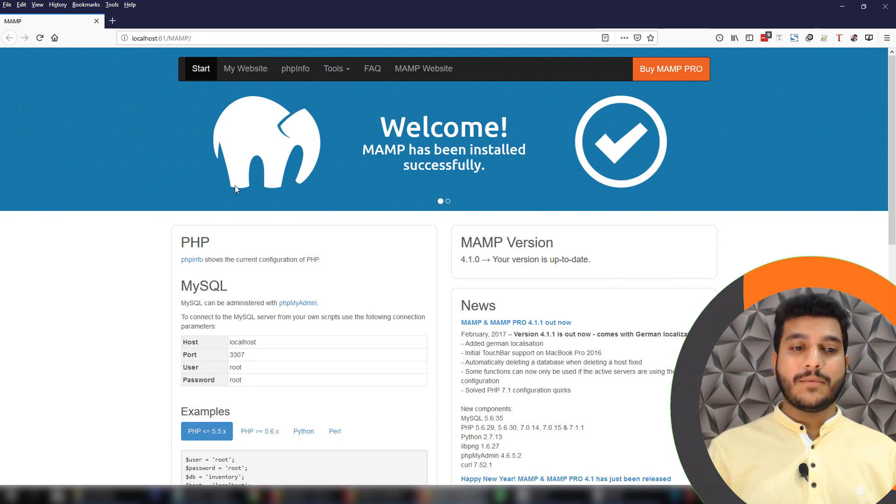
Open My Website at localhost:81 in a new tab, showing the MAMP PRO virtual-host success page
{"action": "left_click", "coordinate": [237, 69]}
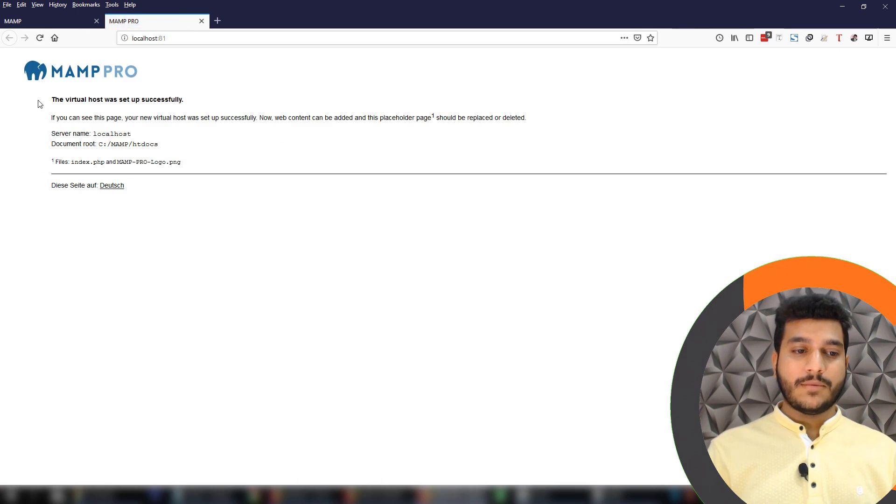
{"action": "left_click_drag", "start_coordinate": [41, 104], "coordinate": [180, 260]}
{"action": "left_click", "coordinate": [19, 110]}
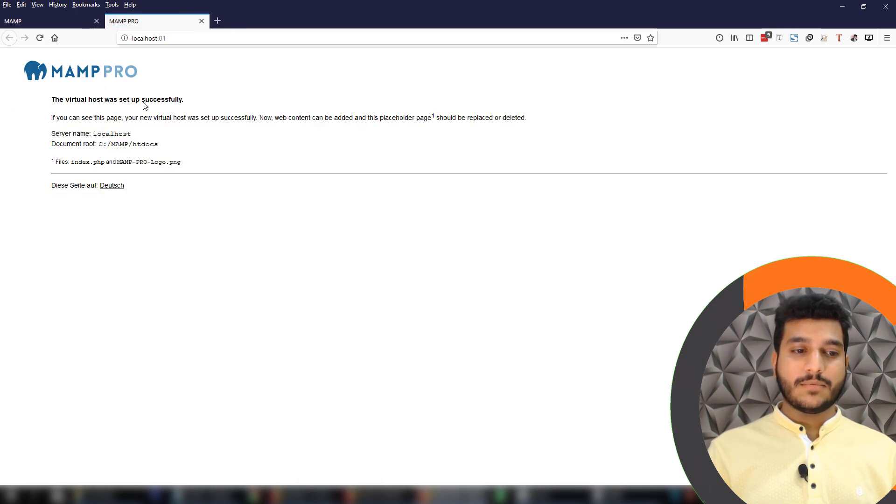
{"action": "key", "text": "ctrl+a"}
{"action": "left_click", "coordinate": [223, 252]}
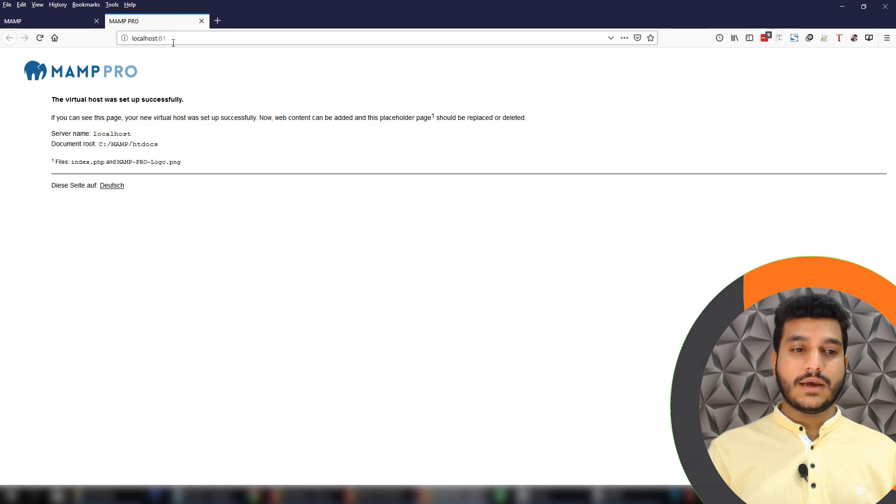
{"action": "left_click_drag", "start_coordinate": [228, 256], "coordinate": [2, 82]}
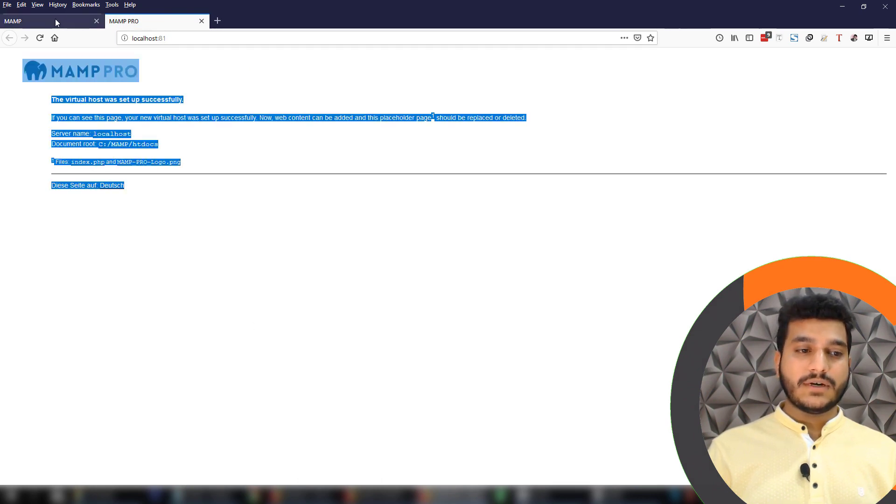
{"action": "left_click", "coordinate": [55, 20]}
{"action": "left_click", "coordinate": [180, 21]}
{"action": "left_click", "coordinate": [175, 216]}
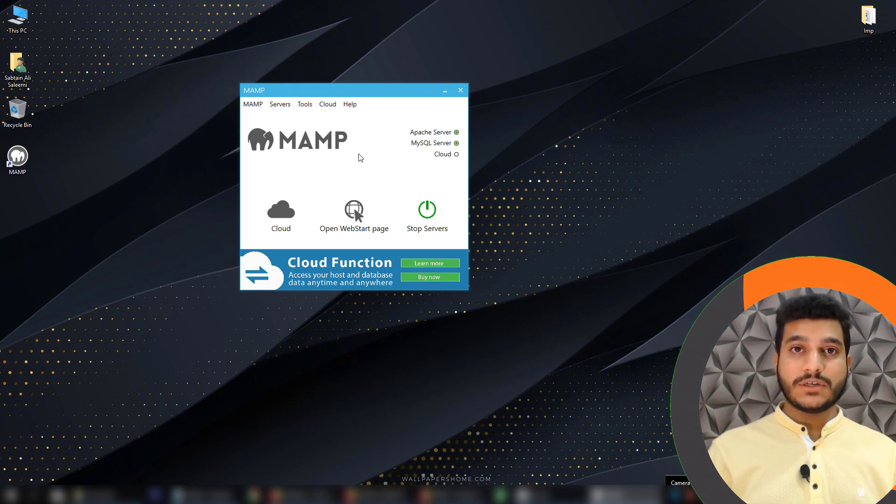
Check in MAMP Preferences' Web Server tab that Apache's document root is C:\MAMP\htdocs, then close with OK
{"action": "left_click", "coordinate": [253, 105]}
{"action": "left_click", "coordinate": [263, 117]}
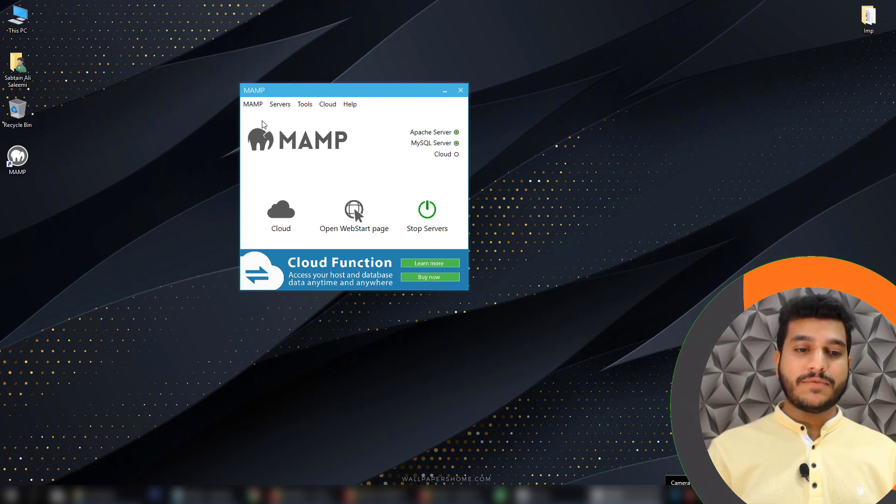
{"action": "left_click_drag", "start_coordinate": [121, 19], "coordinate": [157, 60]}
{"action": "left_click", "coordinate": [153, 76]}
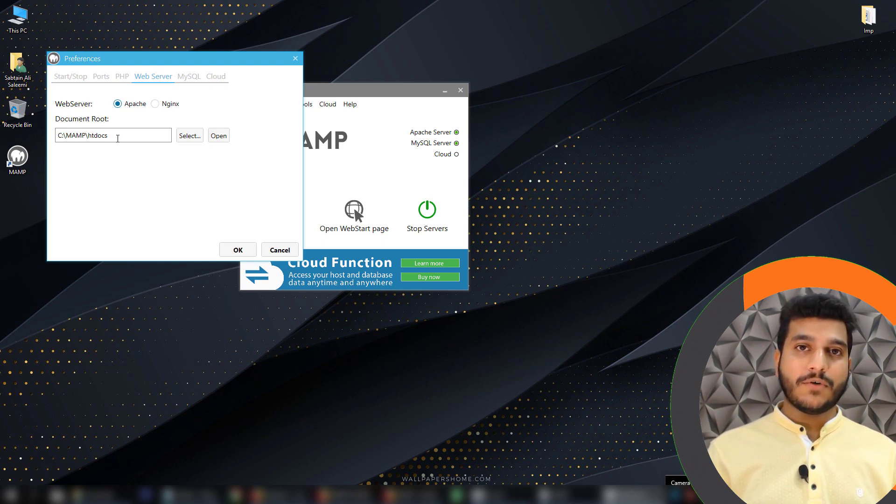
{"action": "left_click", "coordinate": [255, 249]}
Browse File Explorer from This PC through the C: drive to C:\MAMP\htdocs
{"action": "double_click", "coordinate": [19, 23]}
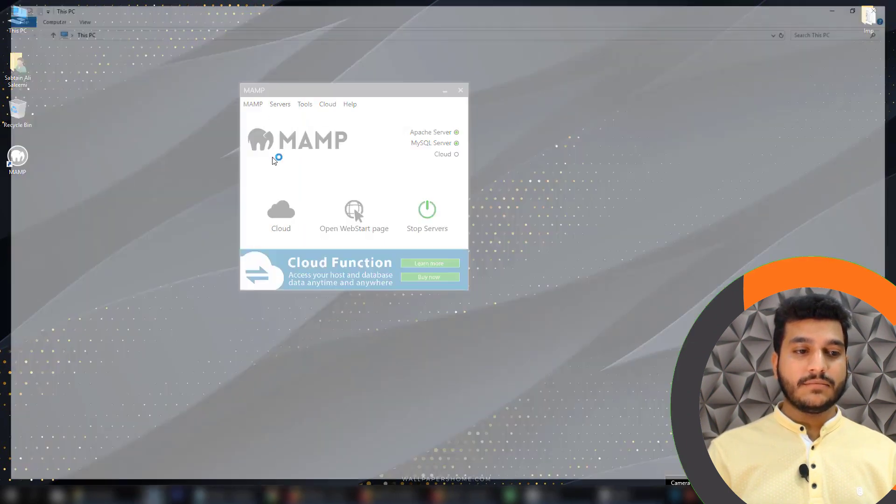
{"action": "double_click", "coordinate": [151, 141]}
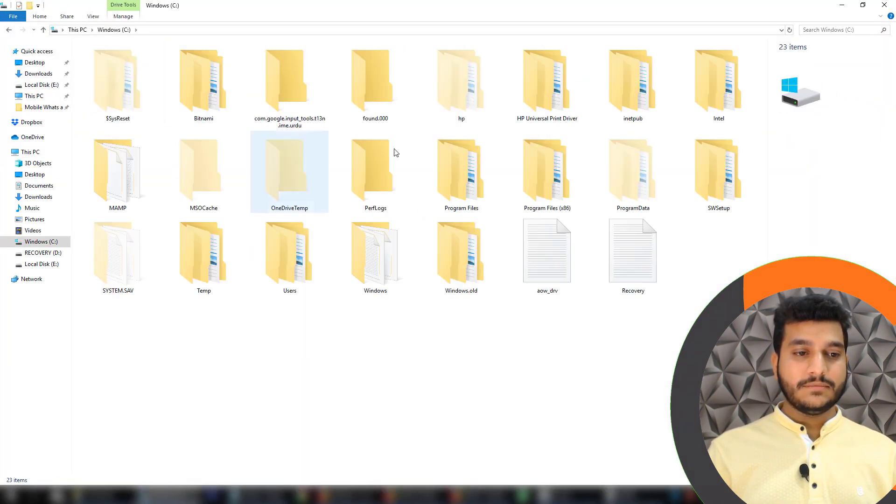
{"action": "left_click", "coordinate": [617, 172]}
{"action": "key", "text": "m"}
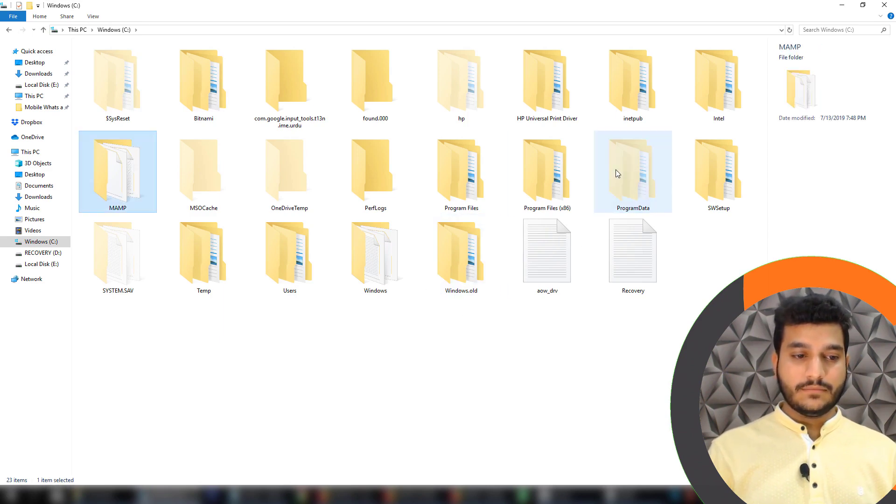
{"action": "double_click", "coordinate": [111, 173]}
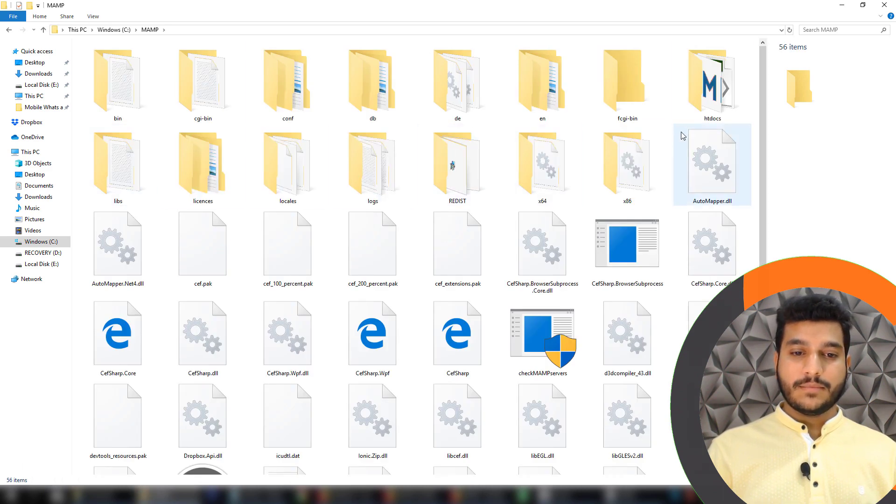
{"action": "double_click", "coordinate": [709, 96]}
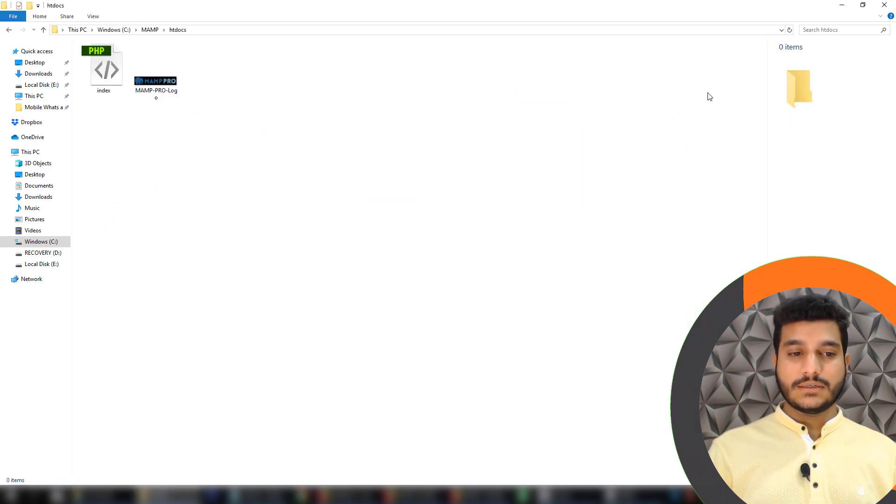
Point out the index.php and MAMP-PRO-Logo files inside htdocs
{"action": "left_click", "coordinate": [105, 70]}
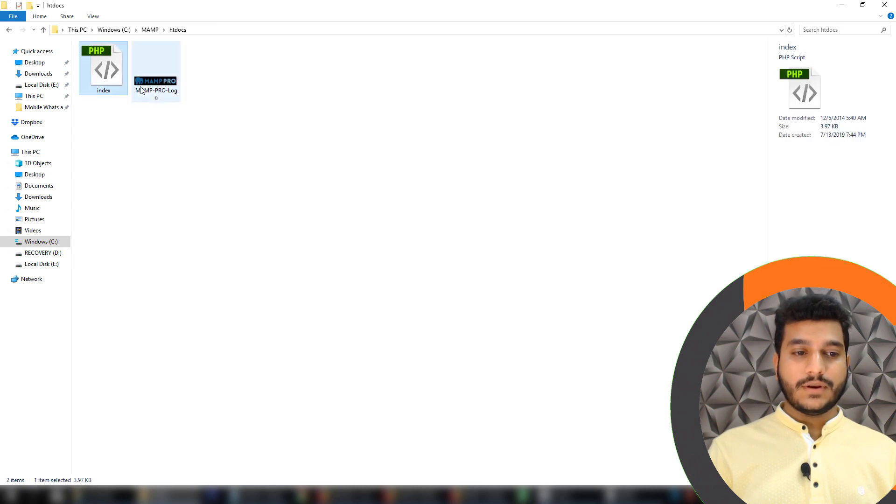
{"action": "left_click", "coordinate": [150, 88]}
{"action": "left_click", "coordinate": [105, 80]}
{"action": "left_click", "coordinate": [143, 89]}
{"action": "left_click", "coordinate": [102, 87]}
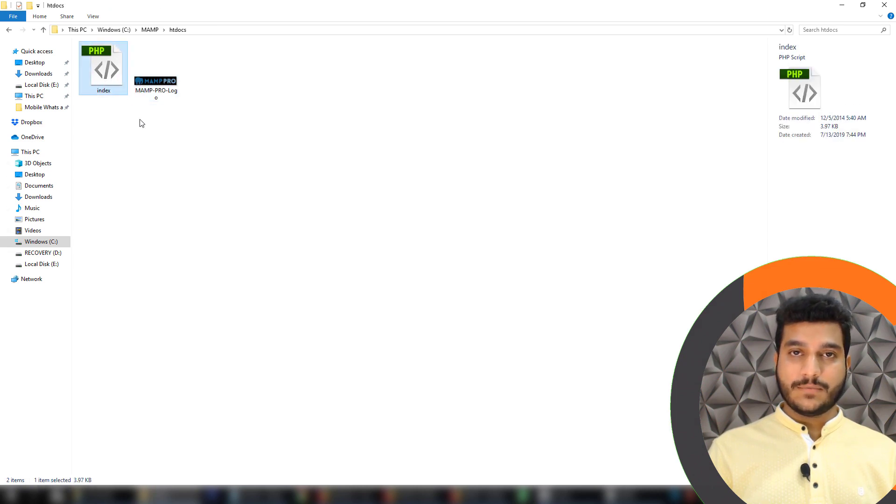
{"action": "left_click_drag", "start_coordinate": [164, 125], "coordinate": [91, 62]}
{"action": "left_click", "coordinate": [331, 129]}
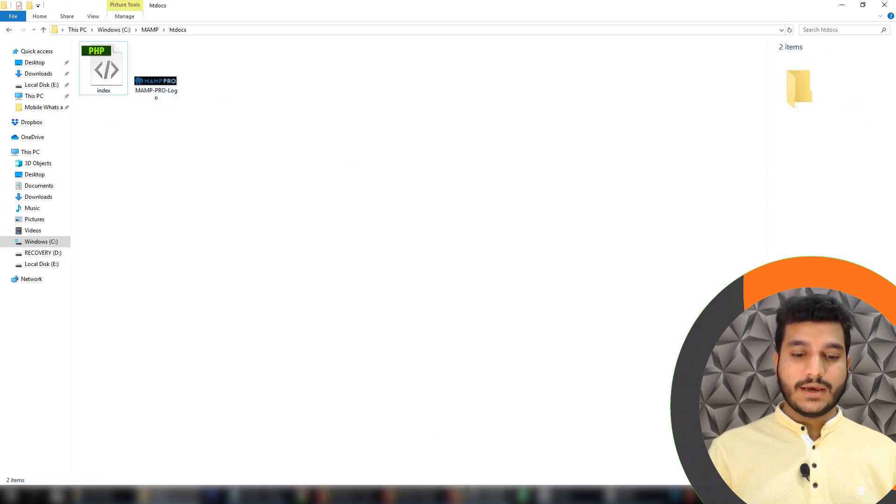
Show the MAMP PRO page at localhost:81 in Firefox
{"action": "left_click", "coordinate": [478, 496]}
{"action": "left_click", "coordinate": [143, 20]}
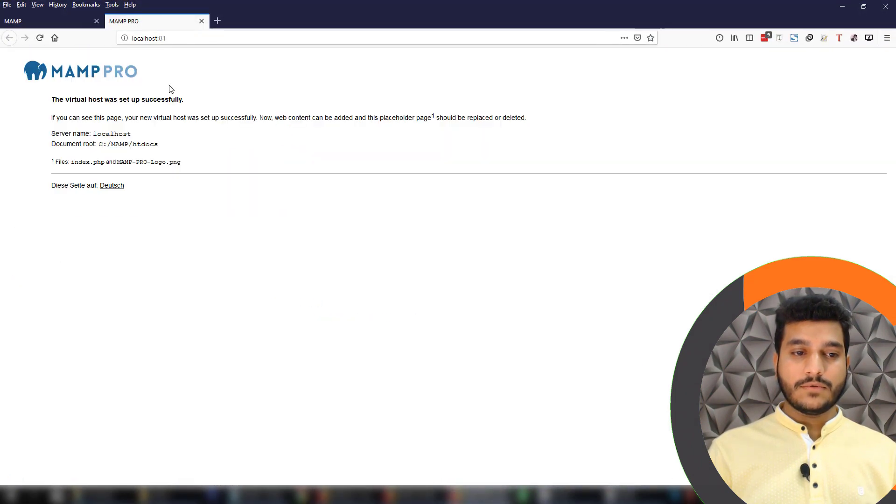
{"action": "left_click", "coordinate": [141, 38]}
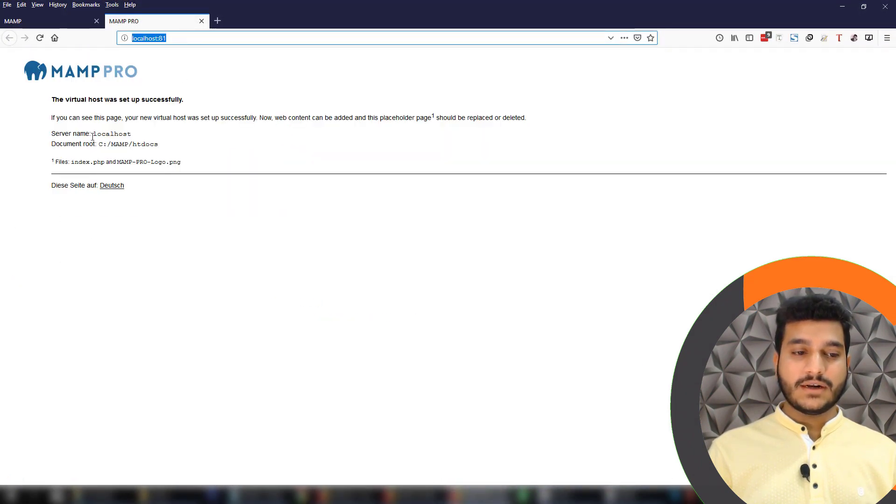
Open index.php from htdocs in Notepad to view its source, then close it
{"action": "left_click", "coordinate": [843, 6]}
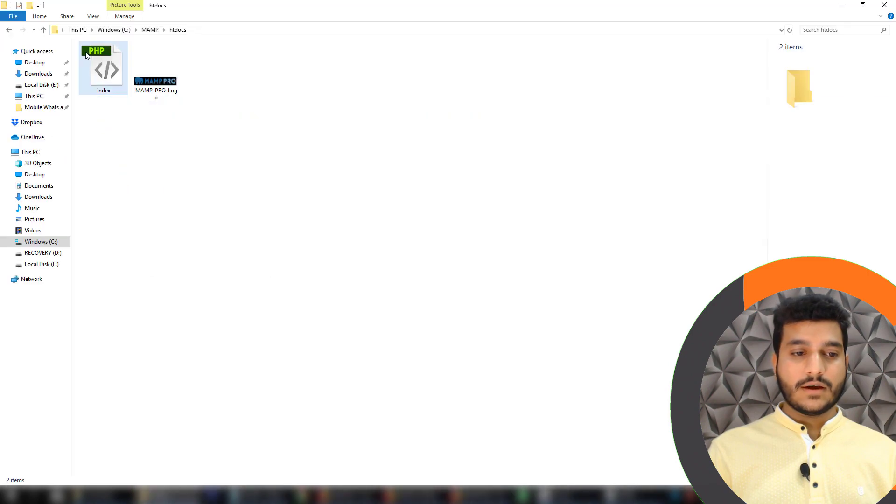
{"action": "left_click", "coordinate": [96, 85]}
{"action": "right_click", "coordinate": [96, 85]}
{"action": "left_click", "coordinate": [69, 93]}
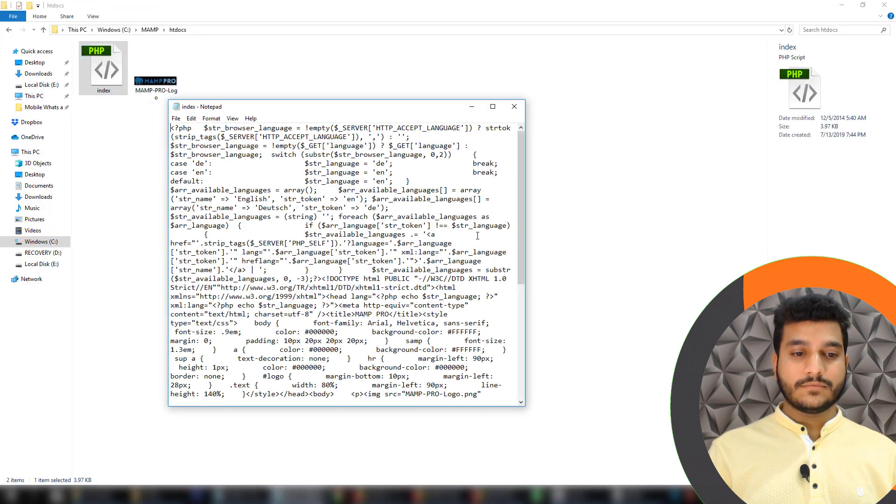
{"action": "scroll", "coordinate": [476, 249], "scroll_direction": "up", "scroll_amount": 8}
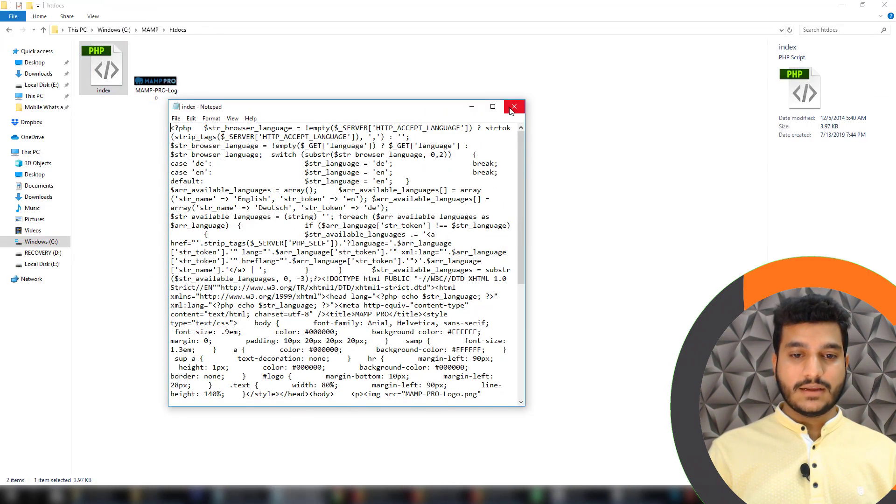
{"action": "left_click", "coordinate": [514, 106]}
Return to Firefox's localhost:81 MAMP PRO page and highlight its text
{"action": "left_click", "coordinate": [477, 495]}
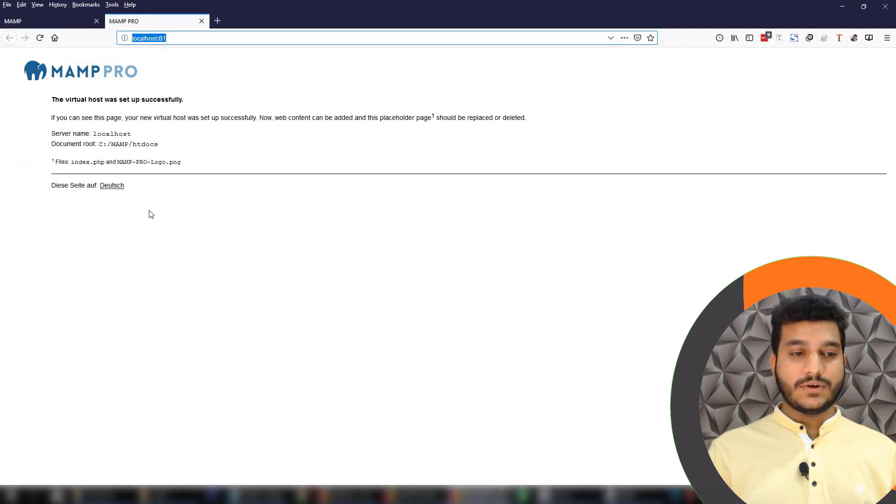
{"action": "left_click_drag", "start_coordinate": [148, 212], "coordinate": [6, 96]}
{"action": "left_click", "coordinate": [351, 292]}
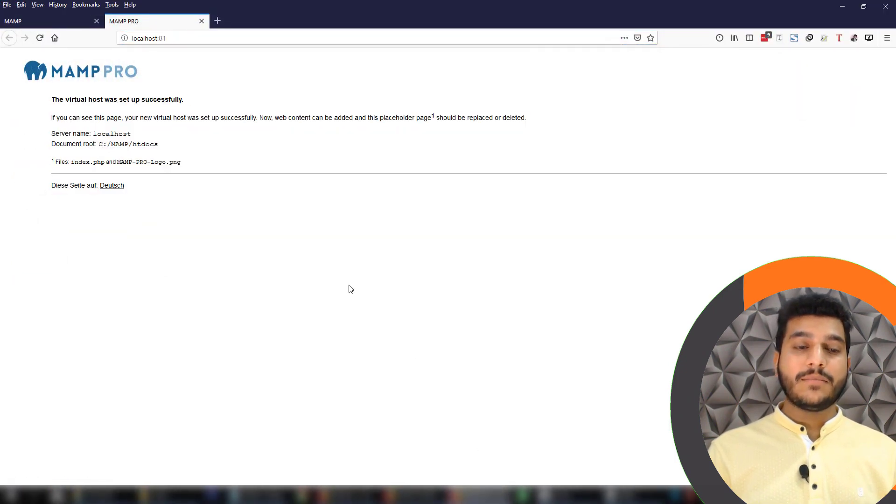
Go to wordpress.org in a new tab and download the WordPress 5.2.2 zip
{"action": "left_click", "coordinate": [217, 21]}
{"action": "type", "text": "Wordpre"}
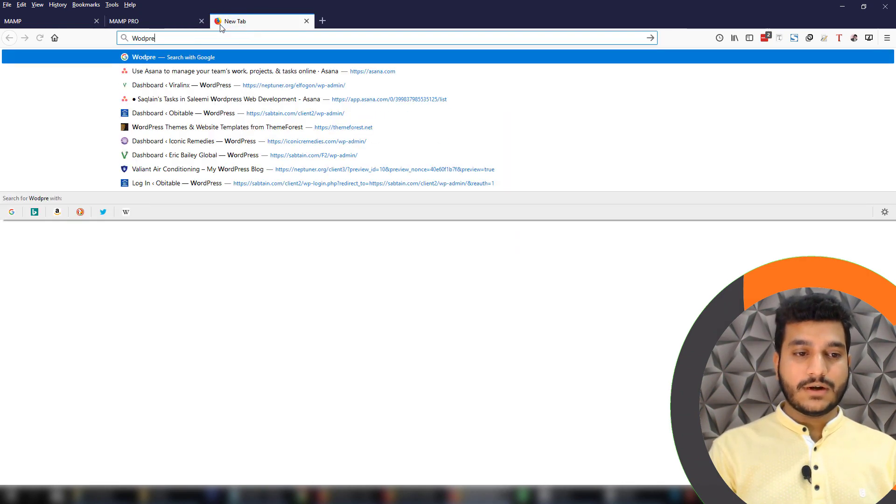
{"action": "key", "text": "BackSpace"}
{"action": "key", "text": "BackSpace"}
{"action": "key", "text": "BackSpace"}
{"action": "key", "text": "BackSpace"}
{"action": "type", "text": "rd"}
{"action": "key", "text": "Return"}
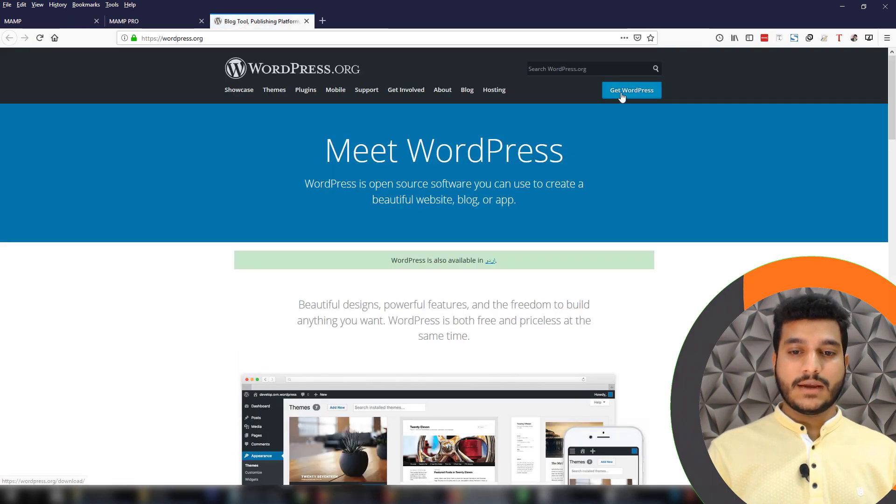
{"action": "left_click", "coordinate": [621, 96]}
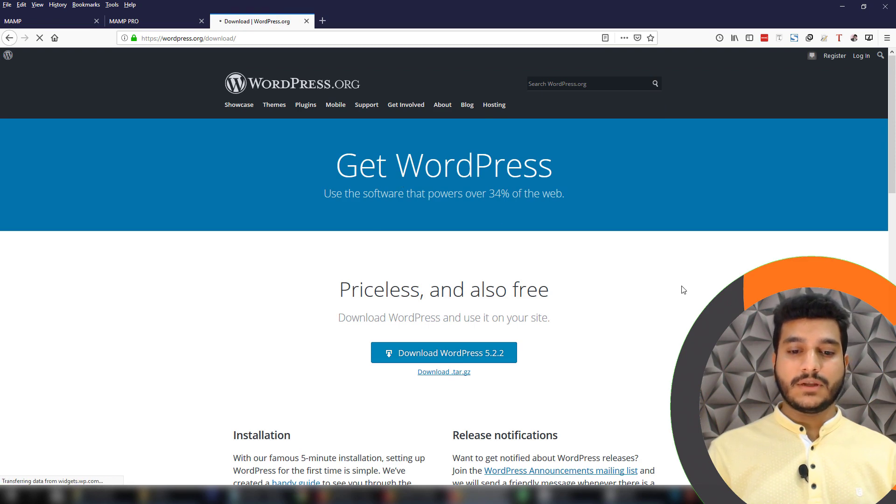
{"action": "scroll", "coordinate": [514, 327], "scroll_direction": "down", "scroll_amount": 2}
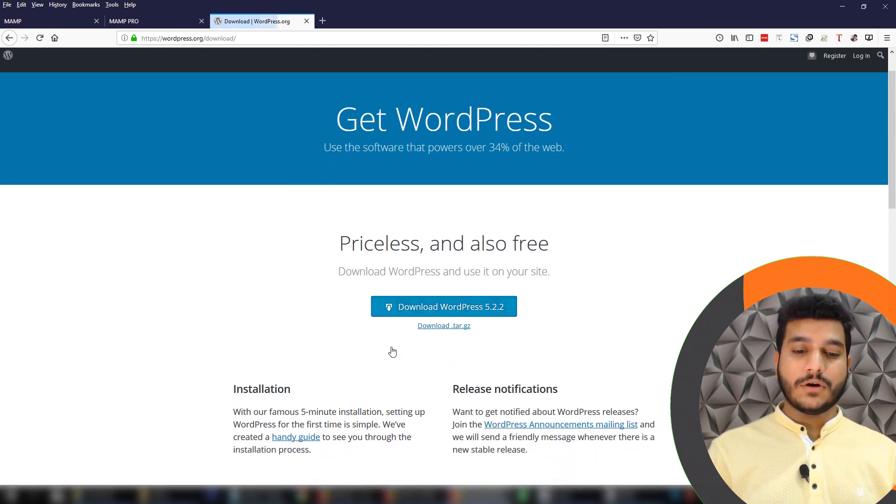
{"action": "left_click", "coordinate": [445, 299]}
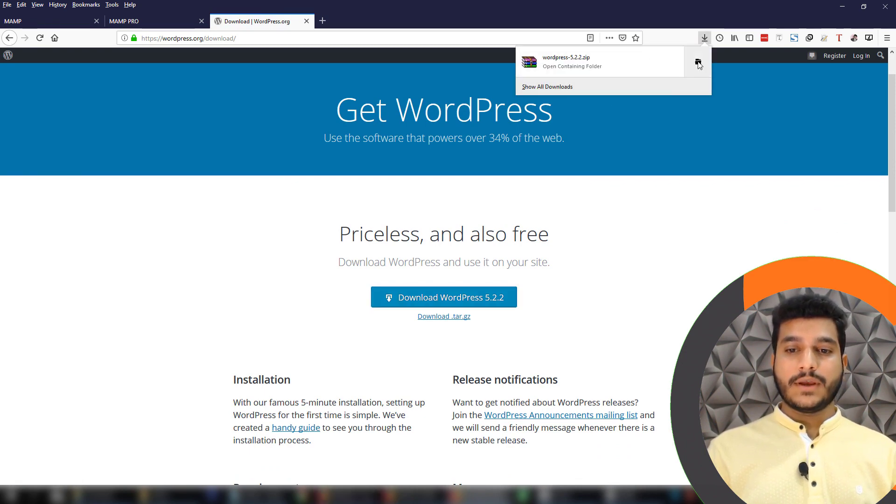
Extract wordpress-5.2.2.zip in Downloads with WinRAR and open the resulting wordpress-5.2.2 folder
{"action": "left_click", "coordinate": [699, 61]}
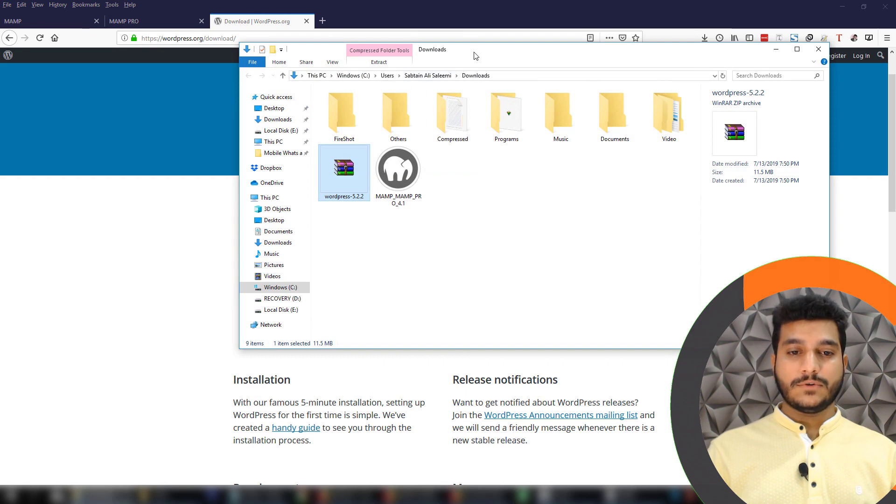
{"action": "double_click", "coordinate": [475, 56]}
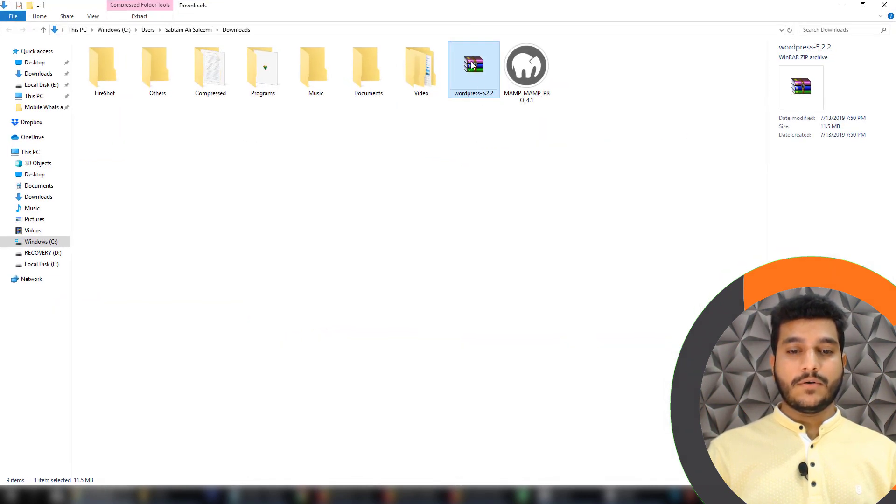
{"action": "right_click", "coordinate": [472, 63]}
{"action": "mouse_move", "coordinate": [460, 78]}
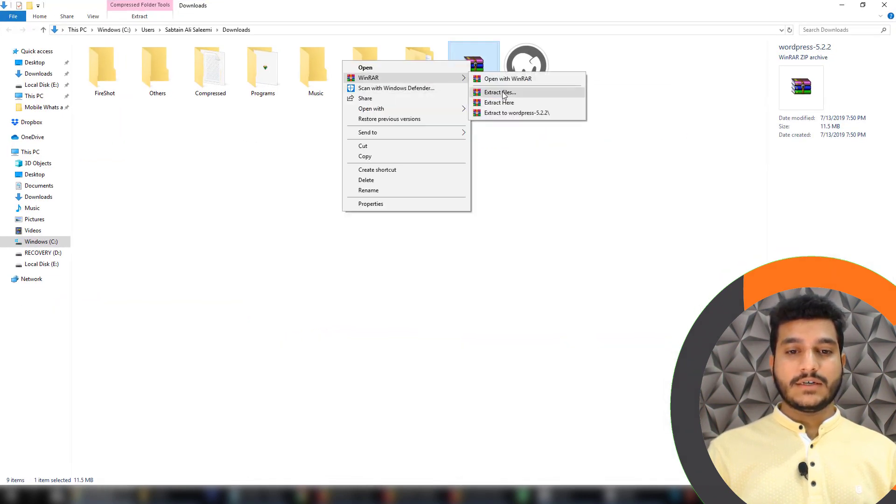
{"action": "left_click", "coordinate": [500, 92]}
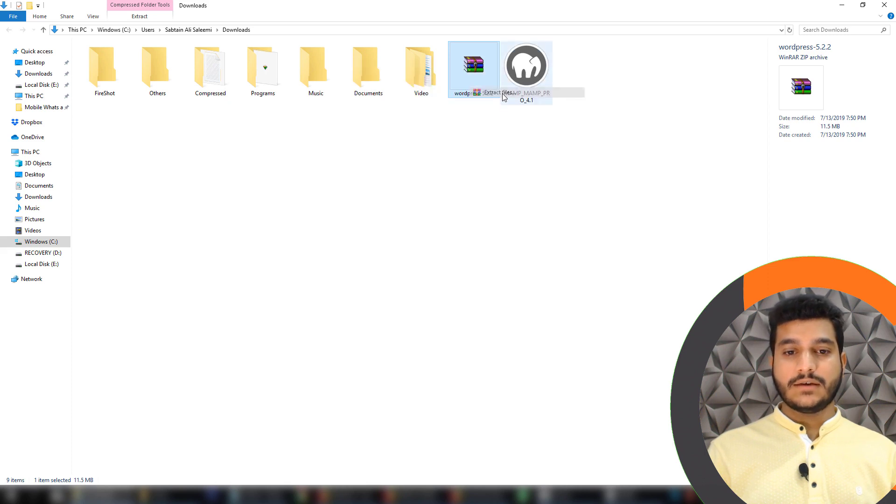
{"action": "left_click_drag", "start_coordinate": [469, 141], "coordinate": [430, 125]}
{"action": "left_click", "coordinate": [425, 328]}
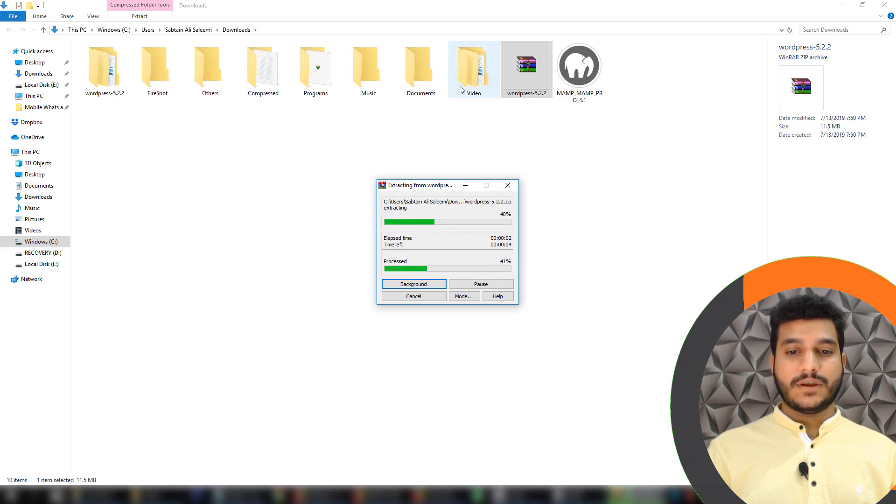
{"action": "left_click", "coordinate": [115, 84]}
{"action": "double_click", "coordinate": [115, 84]}
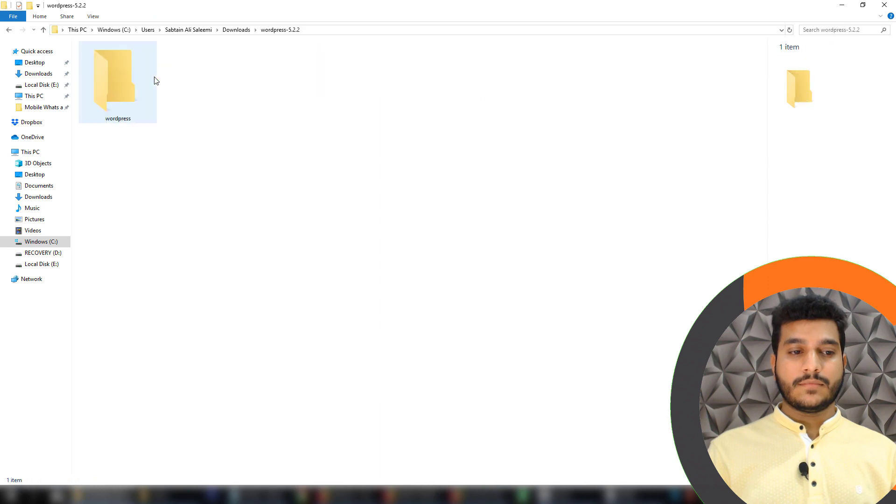
Copy all 19 files and folders from the wordpress subfolder
{"action": "double_click", "coordinate": [102, 89]}
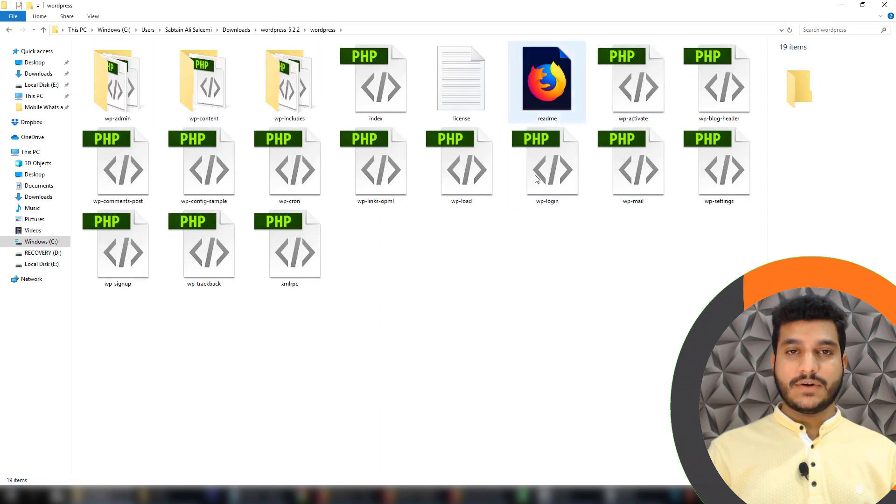
{"action": "left_click_drag", "start_coordinate": [702, 301], "coordinate": [1, 8]}
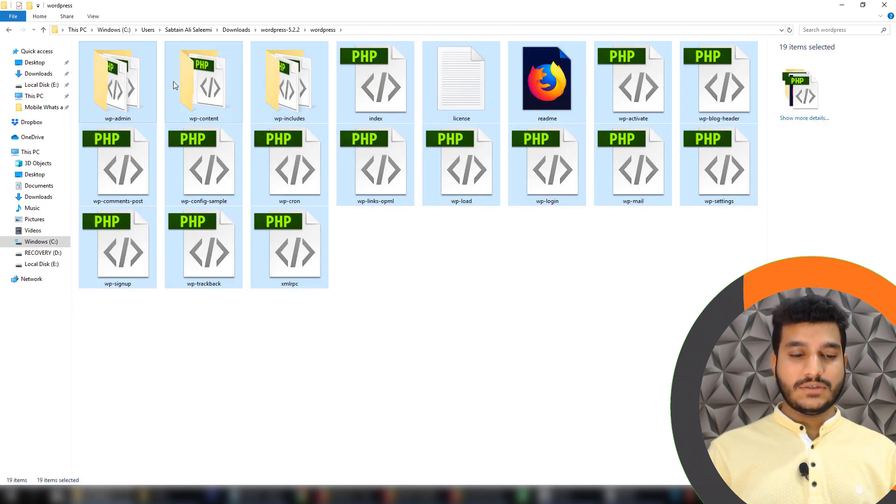
{"action": "right_click", "coordinate": [260, 89]}
{"action": "left_click", "coordinate": [159, 185]}
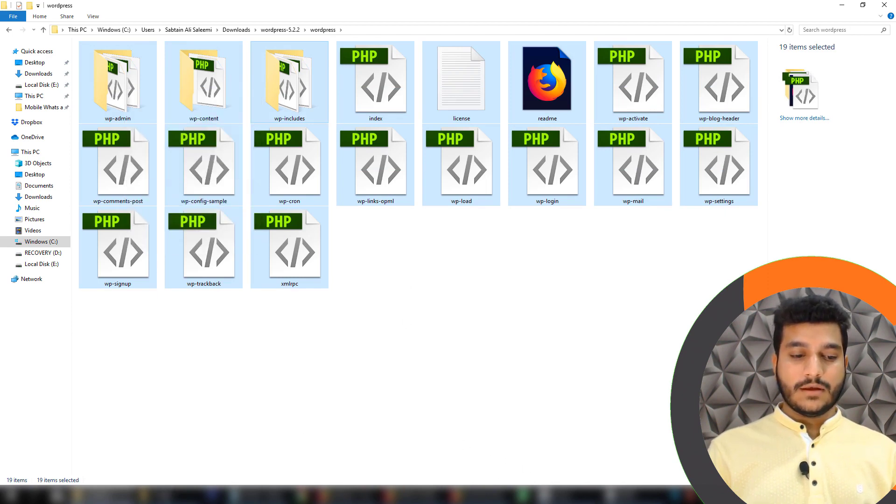
Delete the index and MAMP-PRO-Logo files from C:\MAMP\htdocs
{"action": "left_click", "coordinate": [168, 495]}
{"action": "left_click_drag", "start_coordinate": [223, 182], "coordinate": [74, 40]}
{"action": "right_click", "coordinate": [125, 73]}
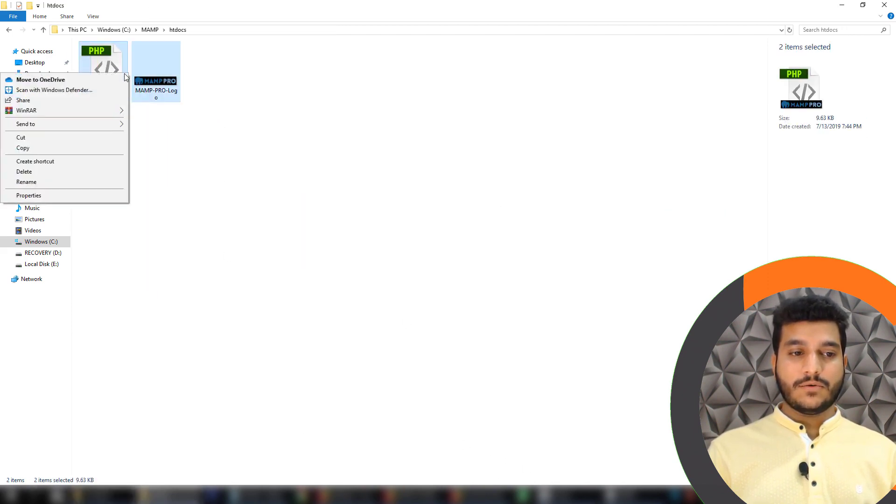
{"action": "left_click", "coordinate": [169, 136]}
{"action": "right_click", "coordinate": [156, 88]}
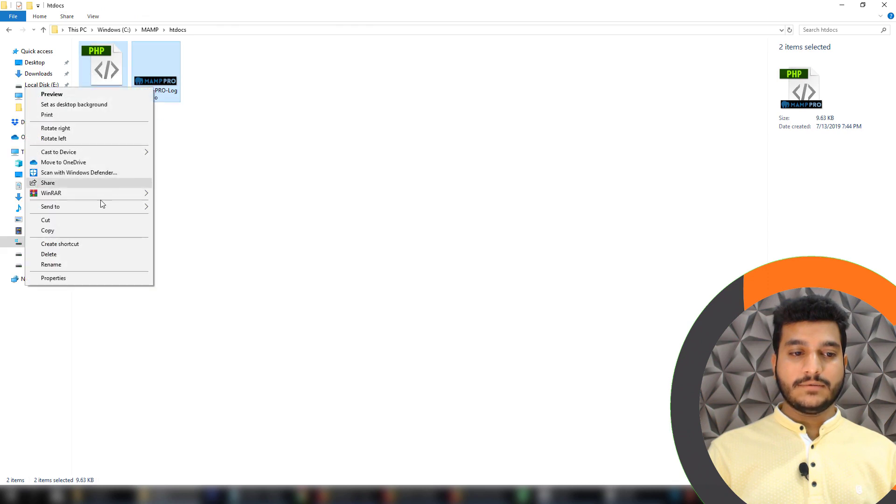
{"action": "left_click", "coordinate": [82, 255]}
Paste the WordPress files into the empty htdocs folder
{"action": "right_click", "coordinate": [223, 89]}
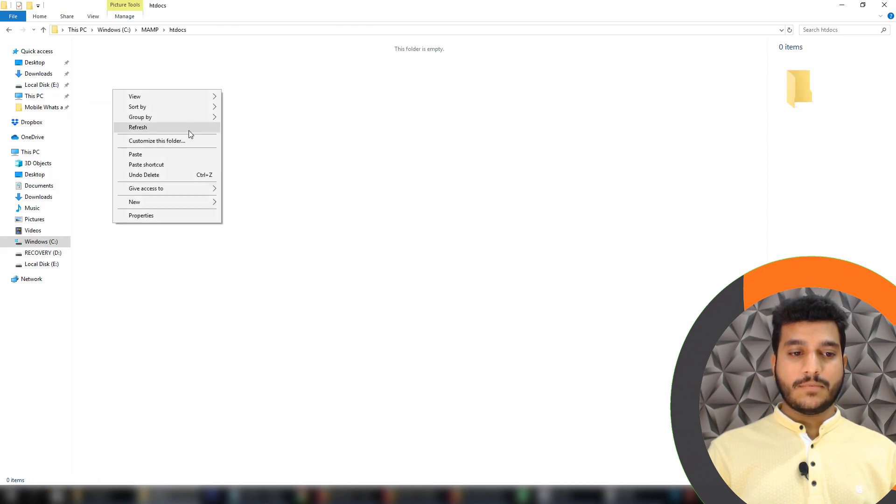
{"action": "left_click", "coordinate": [171, 156]}
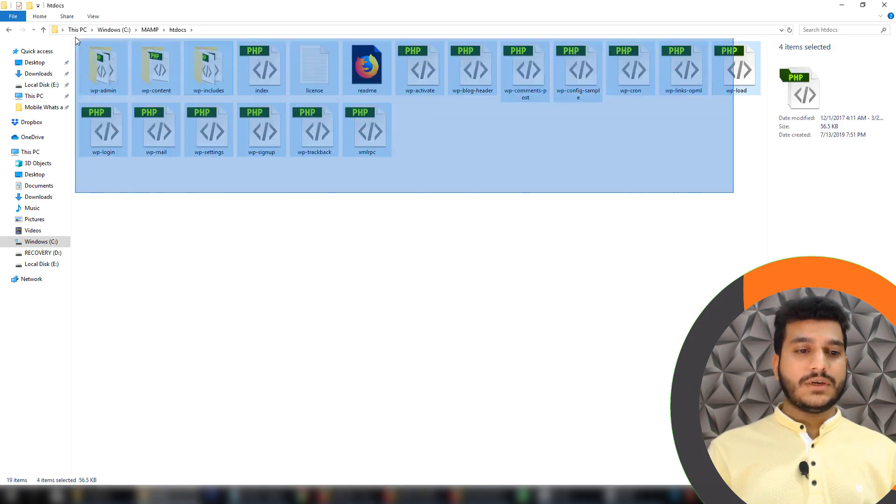
{"action": "left_click", "coordinate": [524, 178]}
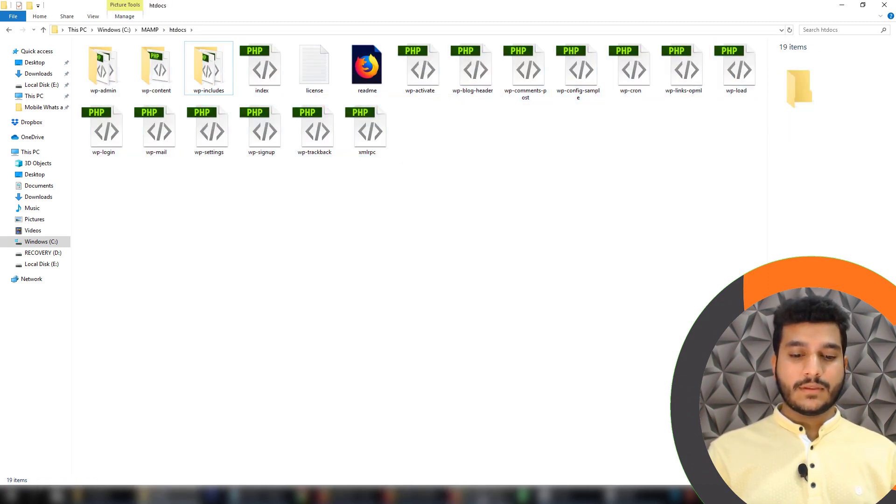
Close the wordpress.org, MAMP PRO and old MAMP start tabs in Firefox
{"action": "left_click", "coordinate": [434, 495]}
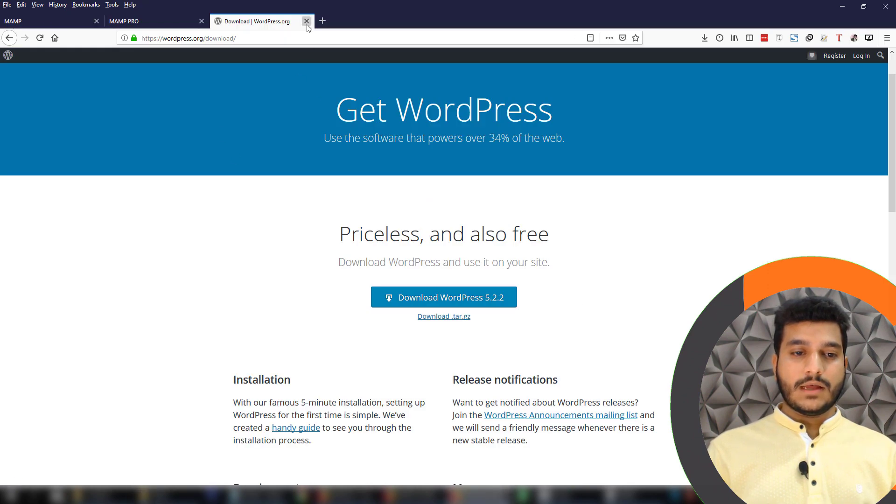
{"action": "left_click", "coordinate": [307, 21]}
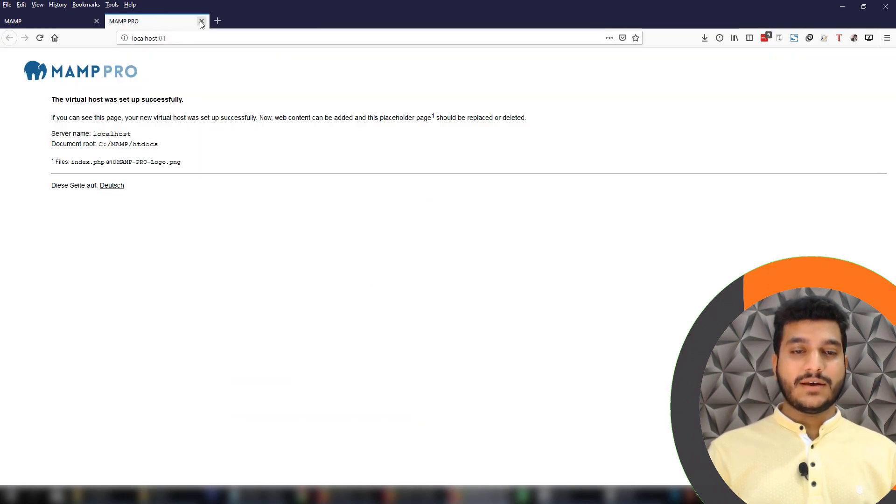
{"action": "left_click", "coordinate": [201, 22]}
{"action": "left_click", "coordinate": [111, 22]}
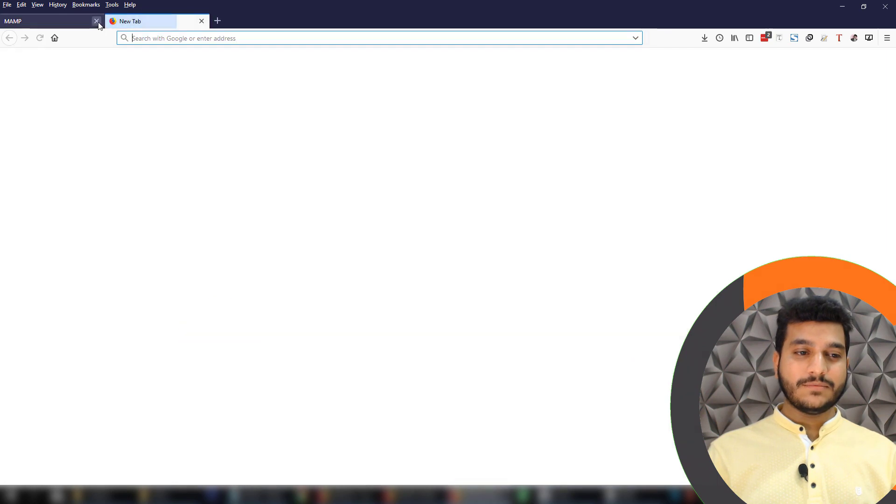
{"action": "left_click", "coordinate": [97, 21]}
Open the MAMP start page from the control panel, then the local website in a new tab
{"action": "left_click", "coordinate": [633, 496]}
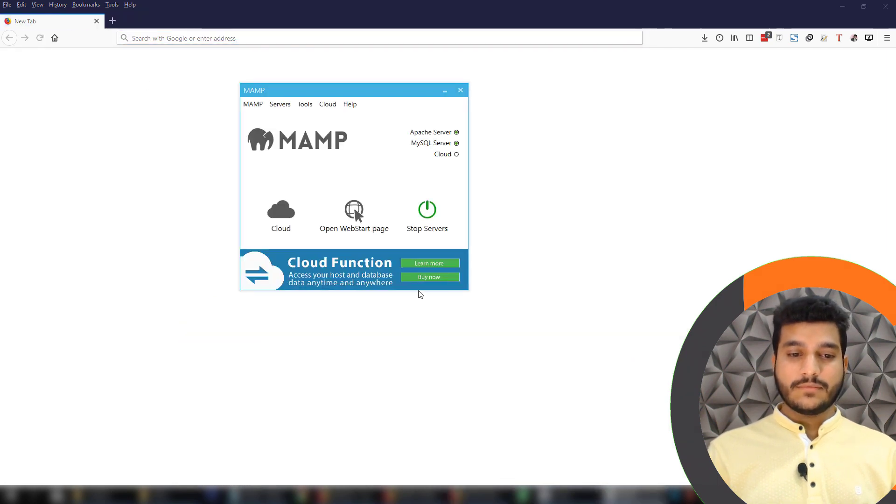
{"action": "left_click_drag", "start_coordinate": [339, 95], "coordinate": [346, 112]}
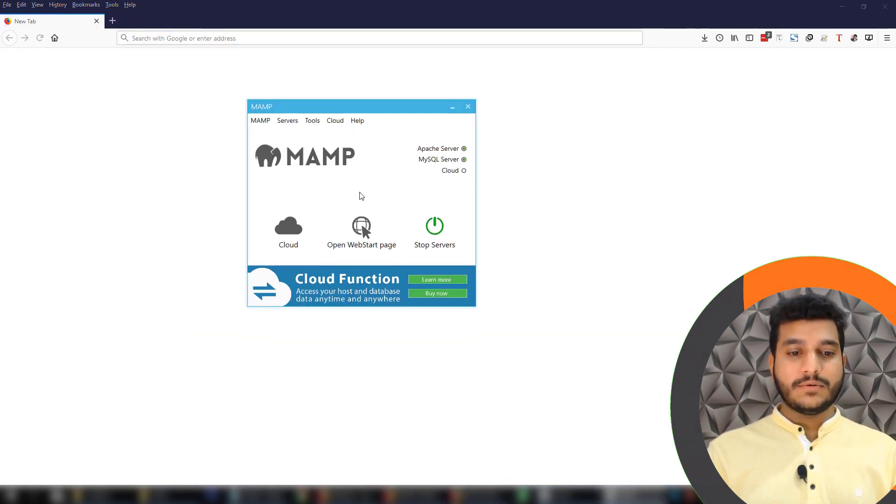
{"action": "left_click", "coordinate": [367, 235]}
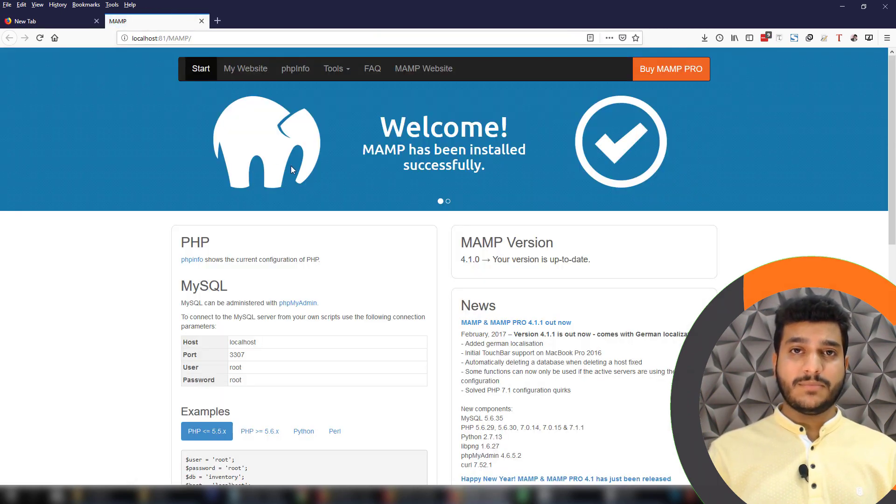
{"action": "scroll", "coordinate": [221, 161], "scroll_direction": "down", "scroll_amount": 1}
{"action": "scroll", "coordinate": [267, 240], "scroll_direction": "up", "scroll_amount": 1}
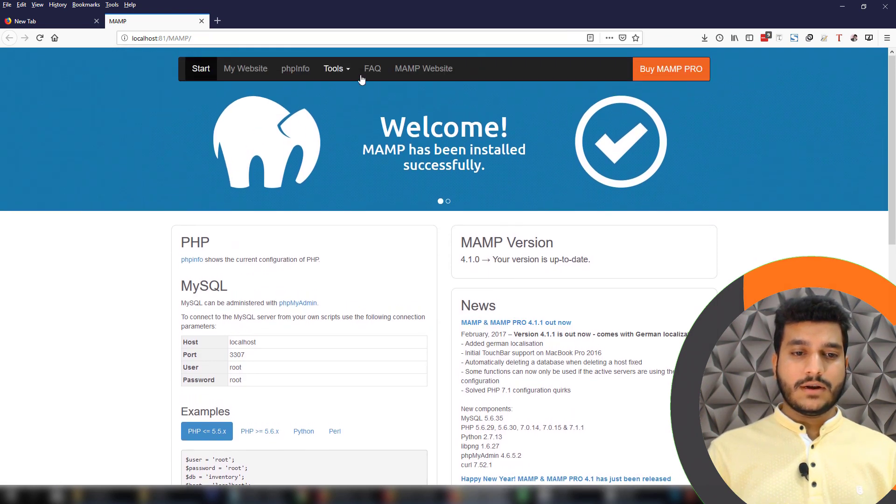
{"action": "left_click", "coordinate": [242, 74]}
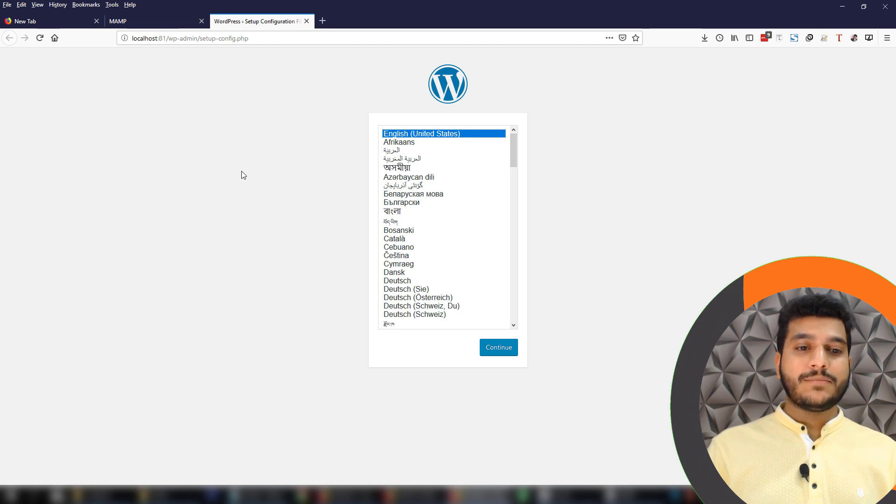
Check the htdocs index file, then point out wp-admin in the setup page address
{"action": "left_click", "coordinate": [173, 496]}
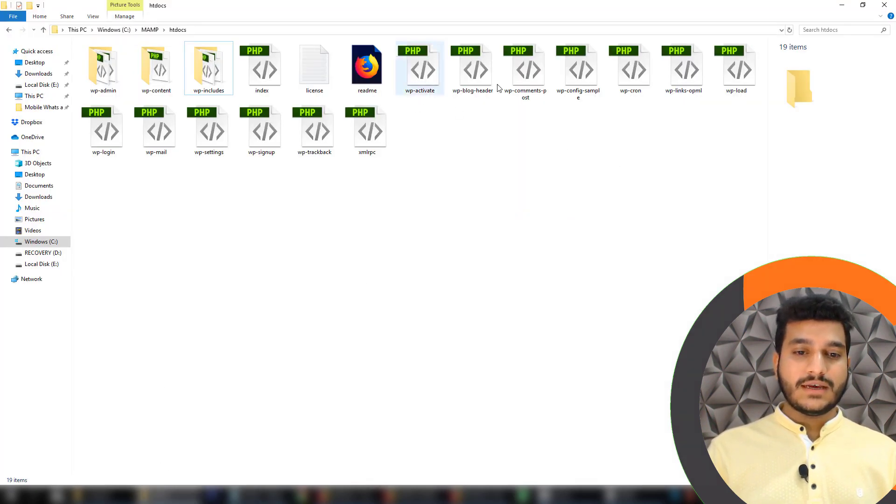
{"action": "left_click", "coordinate": [262, 70]}
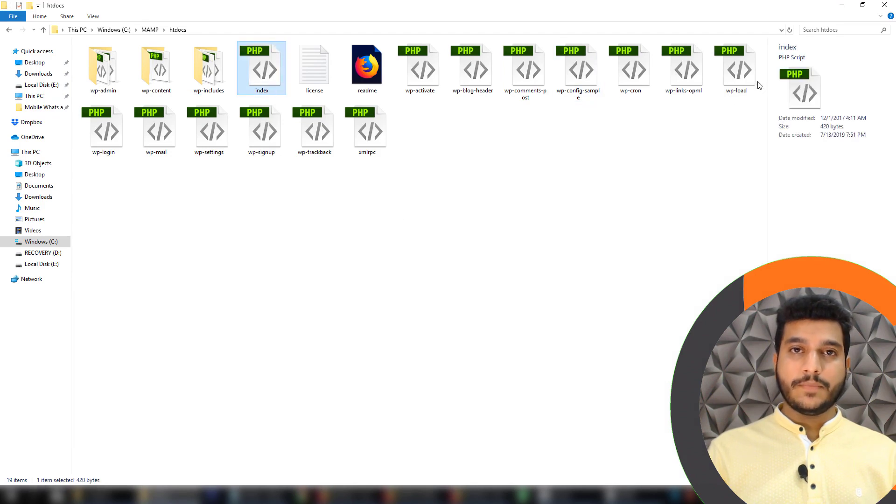
{"action": "left_click", "coordinate": [838, 5]}
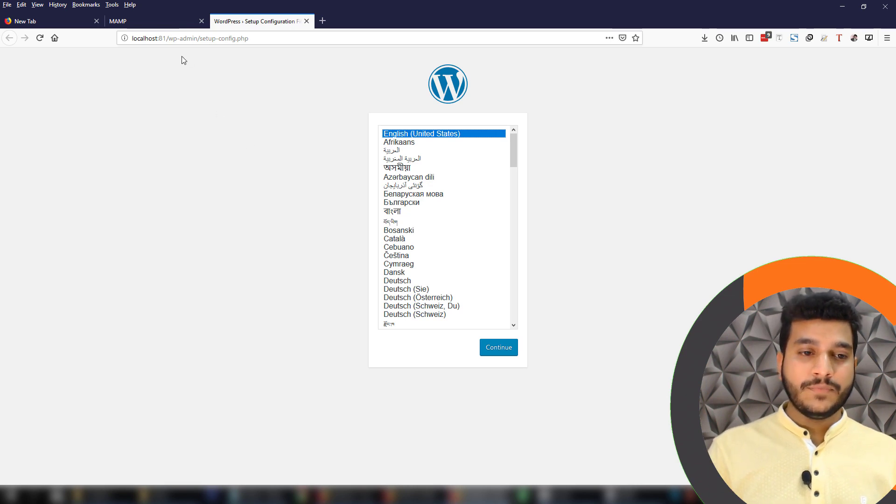
{"action": "left_click_drag", "start_coordinate": [169, 39], "coordinate": [246, 39]}
{"action": "left_click", "coordinate": [209, 40]}
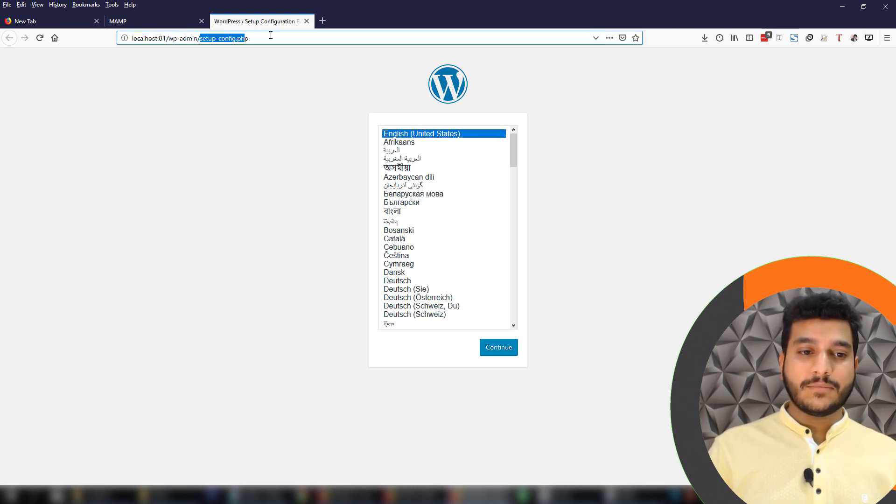
{"action": "left_click", "coordinate": [273, 113]}
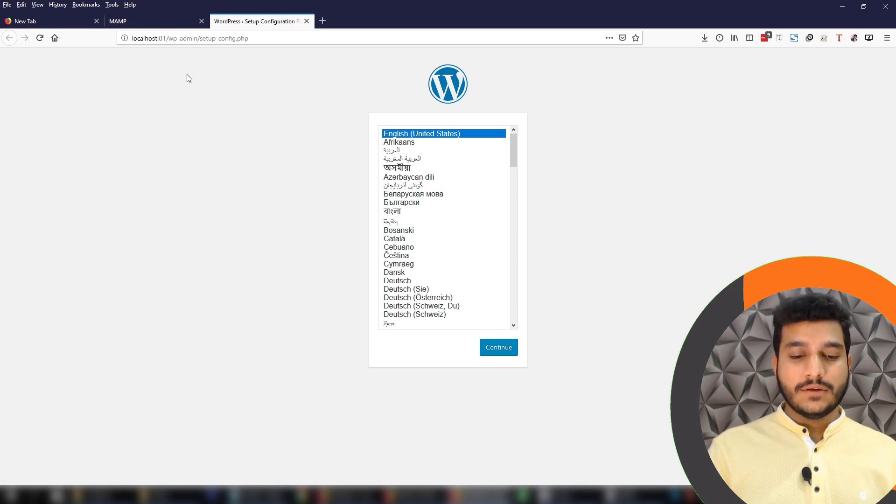
Compare the MAMP start page with the setup page, noting the port in the address
{"action": "left_click", "coordinate": [635, 495]}
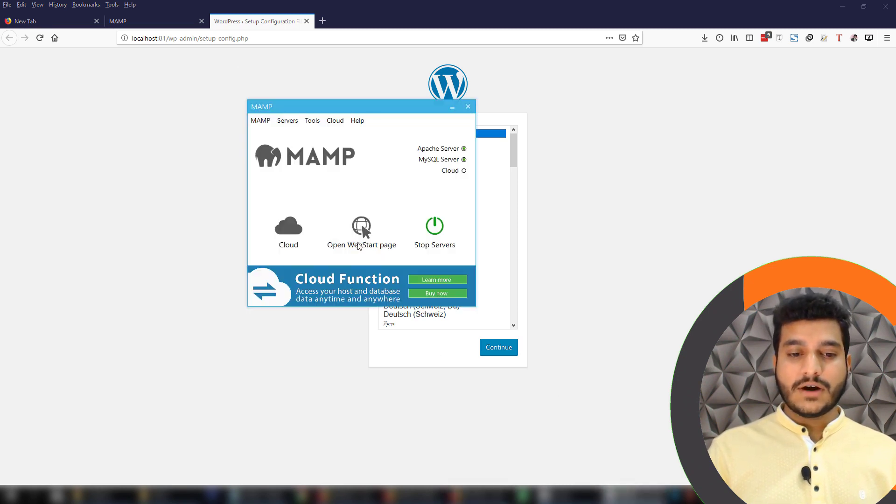
{"action": "left_click", "coordinate": [93, 26]}
{"action": "left_click", "coordinate": [119, 23]}
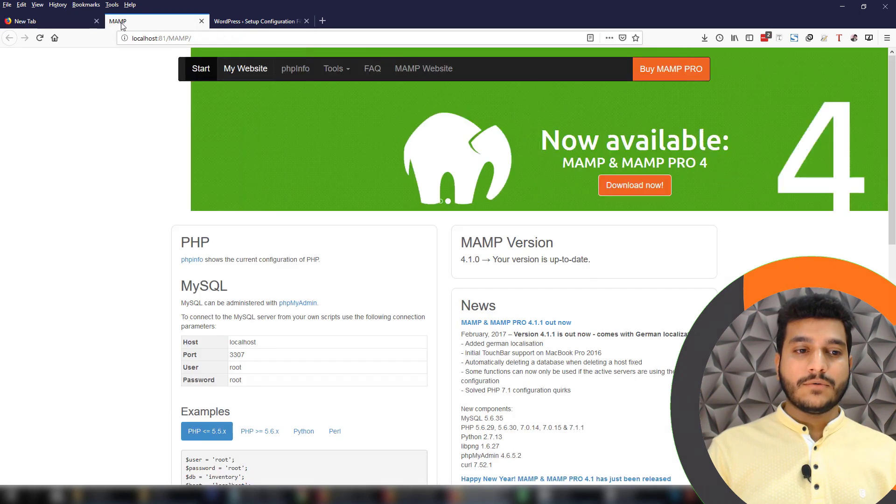
{"action": "left_click", "coordinate": [259, 22]}
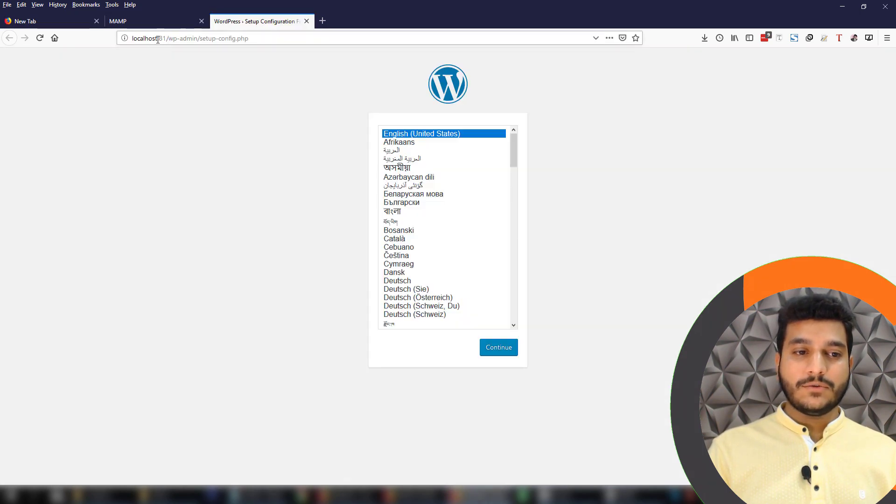
{"action": "left_click_drag", "start_coordinate": [166, 38], "coordinate": [162, 38]}
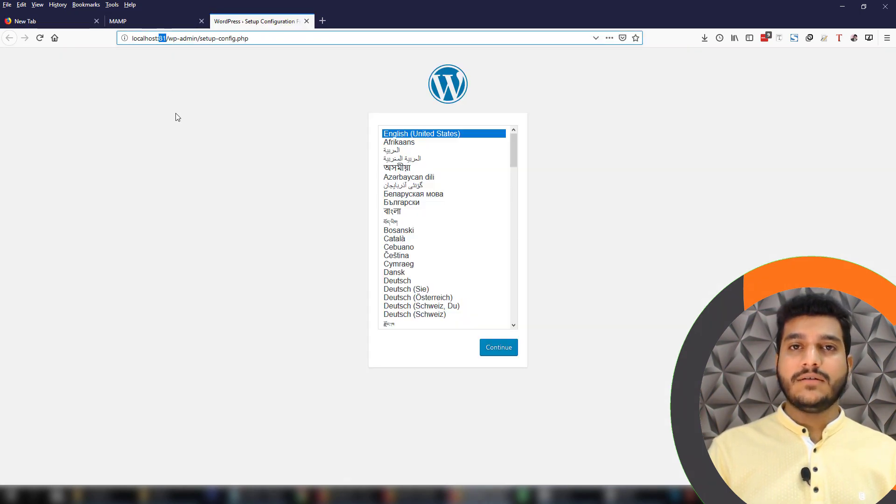
{"action": "left_click", "coordinate": [233, 187]}
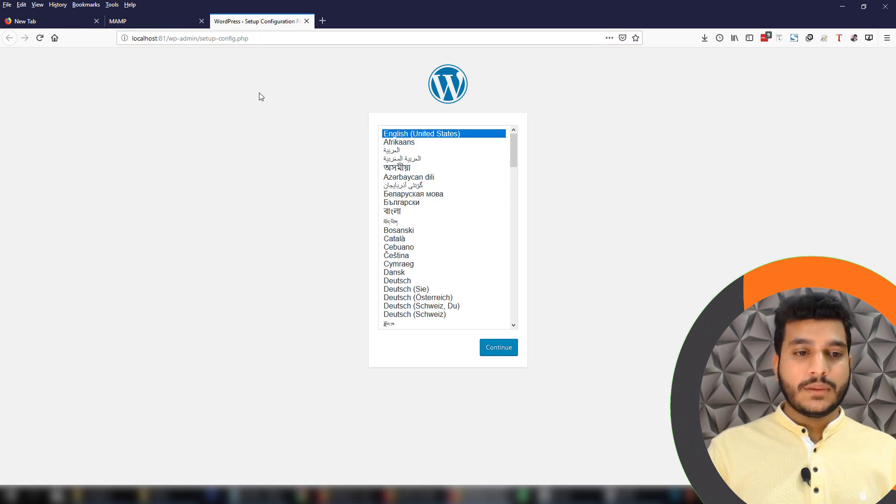
{"action": "left_click", "coordinate": [254, 37]}
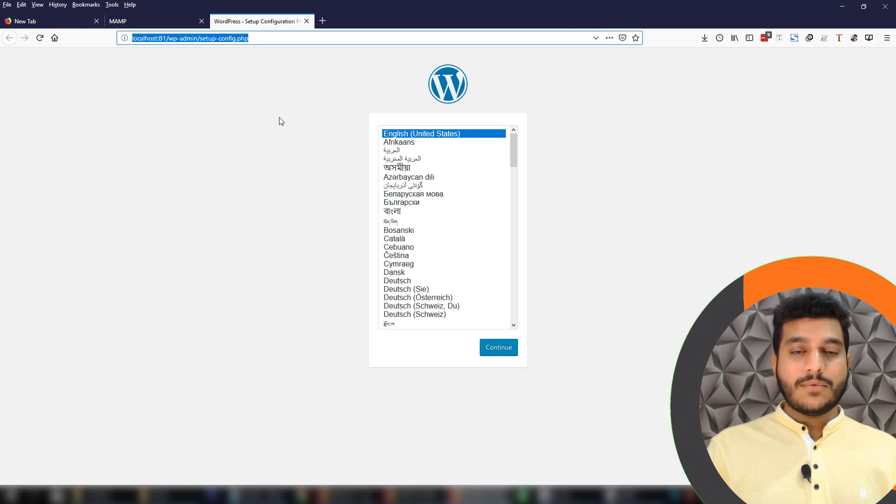
Keep English (United States) as the setup language and continue
{"action": "left_click", "coordinate": [453, 134]}
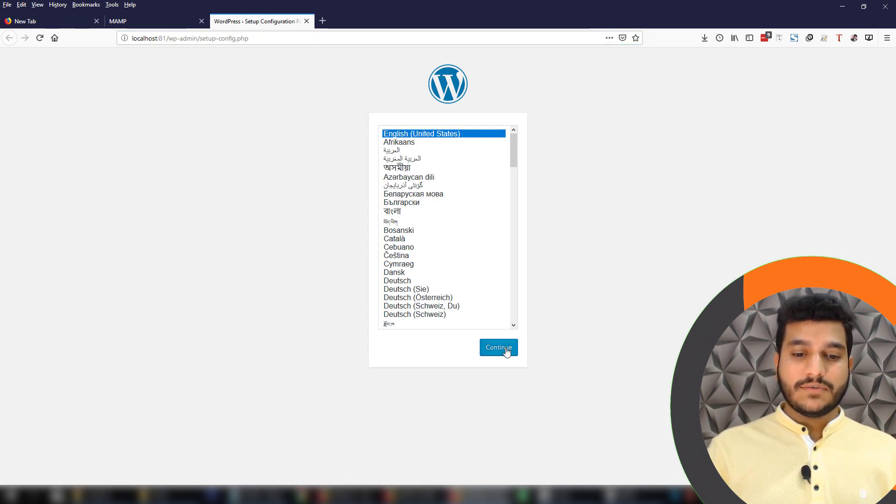
{"action": "scroll", "coordinate": [498, 254], "scroll_direction": "down", "scroll_amount": 6}
{"action": "scroll", "coordinate": [488, 282], "scroll_direction": "up", "scroll_amount": 7}
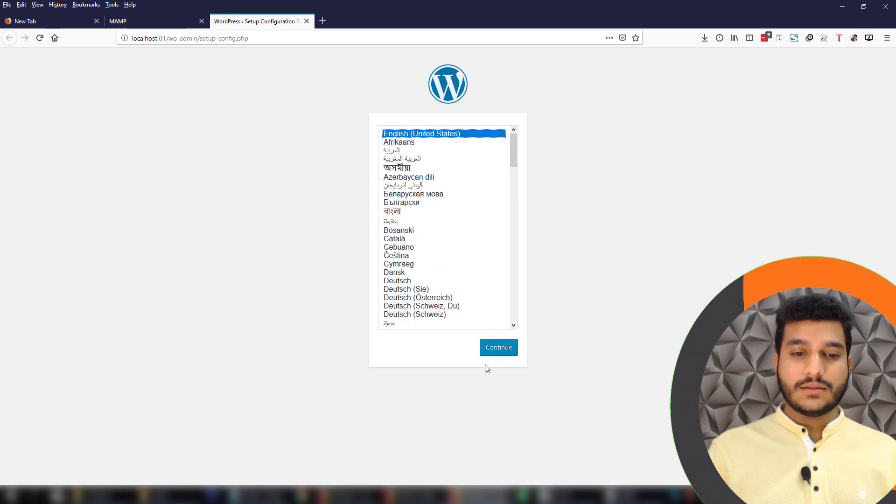
{"action": "left_click", "coordinate": [503, 352]}
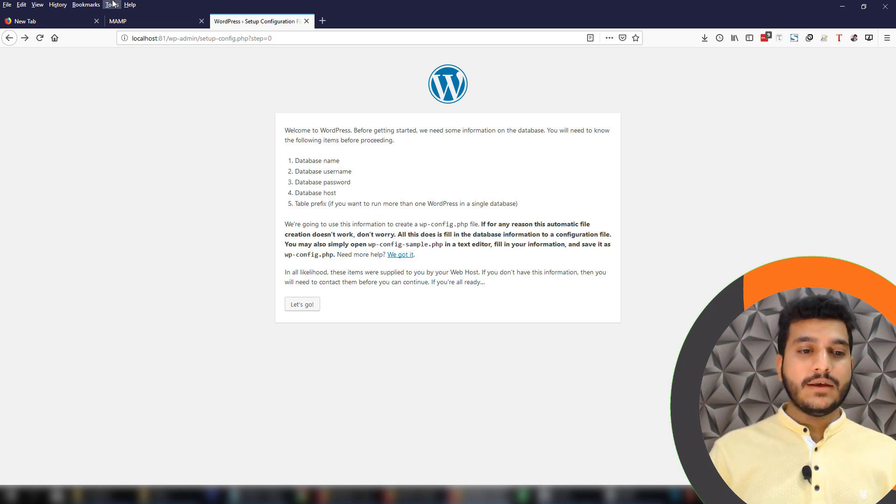
Review the MySQL table on localhost:81/MAMP and open its phpMyAdmin link in a new tab
{"action": "left_click", "coordinate": [140, 21]}
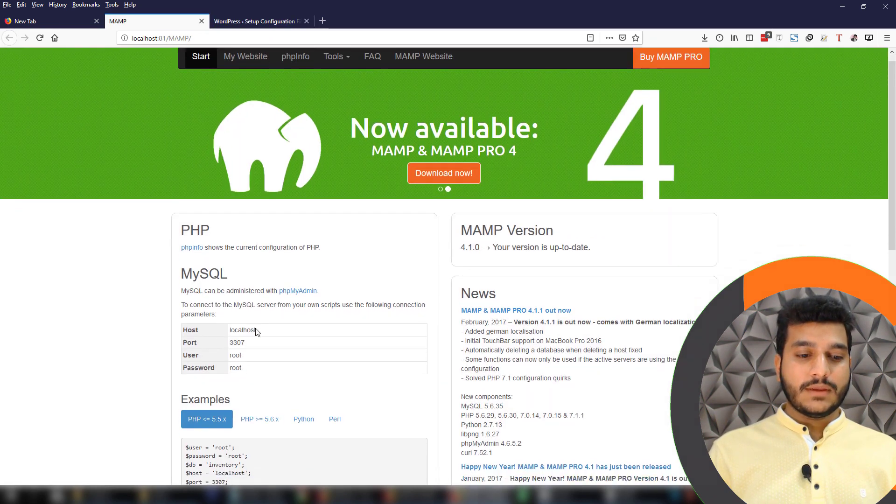
{"action": "scroll", "coordinate": [195, 246], "scroll_direction": "down", "scroll_amount": 2}
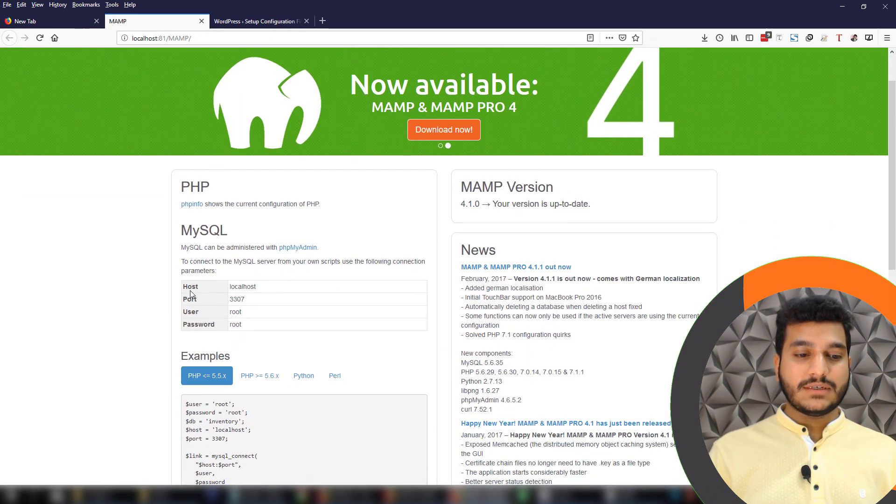
{"action": "left_click_drag", "start_coordinate": [185, 287], "coordinate": [257, 320]}
{"action": "left_click", "coordinate": [273, 320]}
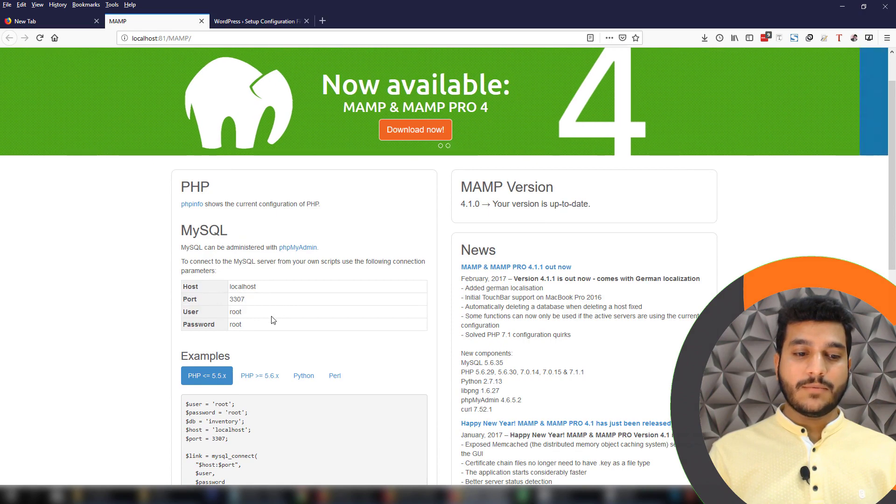
{"action": "scroll", "coordinate": [273, 321], "scroll_direction": "up", "scroll_amount": 2}
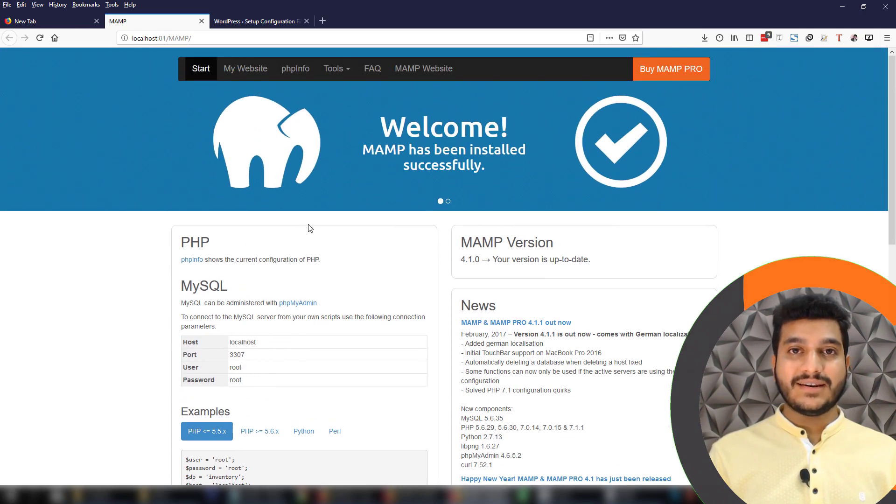
{"action": "scroll", "coordinate": [333, 201], "scroll_direction": "down", "scroll_amount": 2}
{"action": "scroll", "coordinate": [344, 248], "scroll_direction": "up", "scroll_amount": 2}
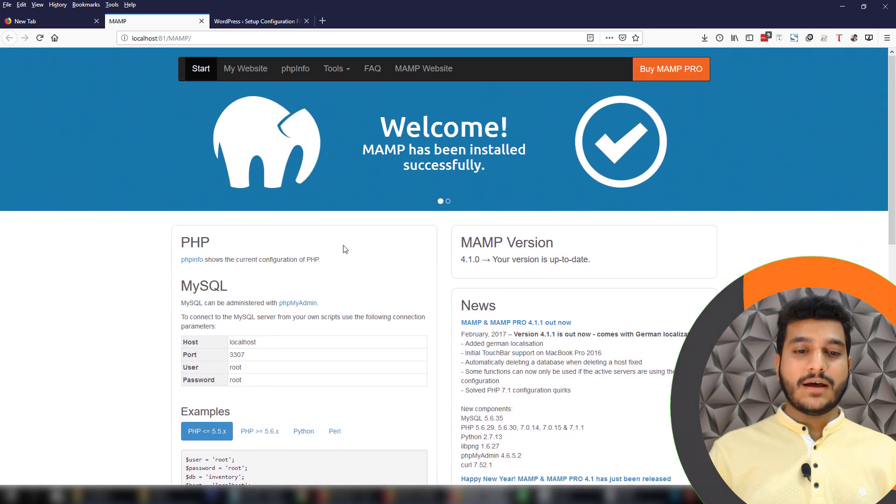
{"action": "scroll", "coordinate": [344, 248], "scroll_direction": "down", "scroll_amount": 2}
{"action": "scroll", "coordinate": [303, 220], "scroll_direction": "up", "scroll_amount": 2}
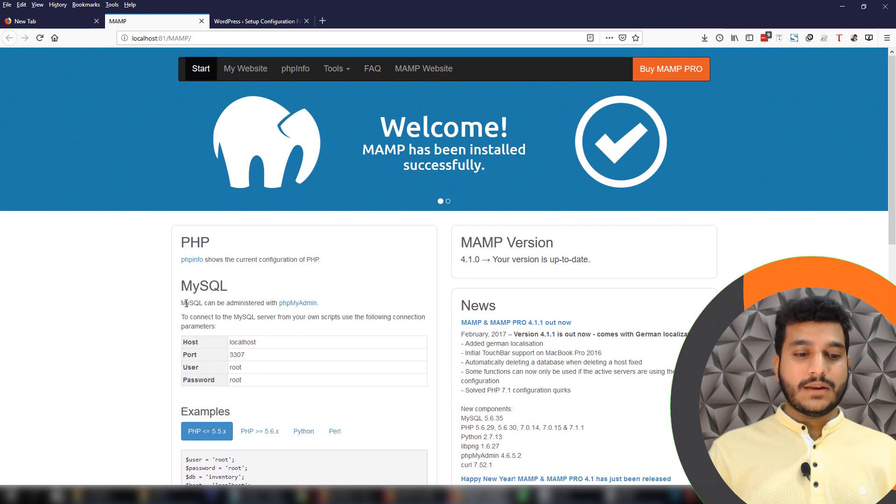
{"action": "left_click_drag", "start_coordinate": [187, 303], "coordinate": [256, 303]}
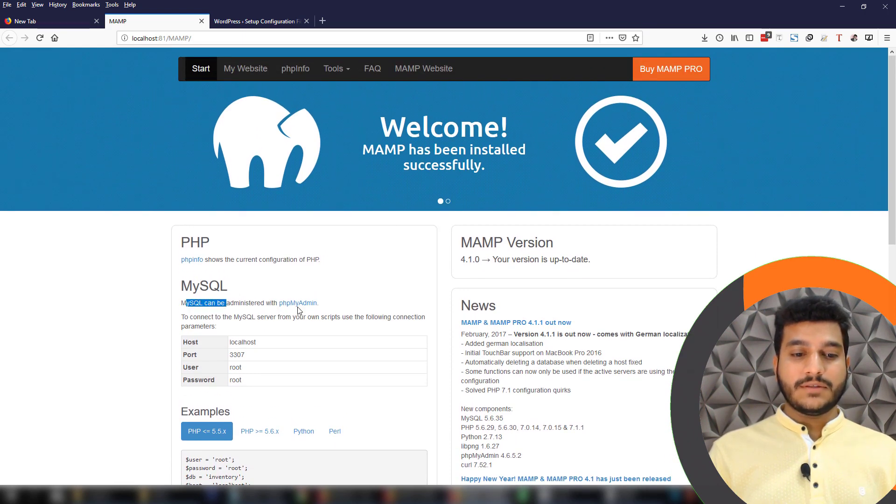
{"action": "right_click", "coordinate": [306, 306]}
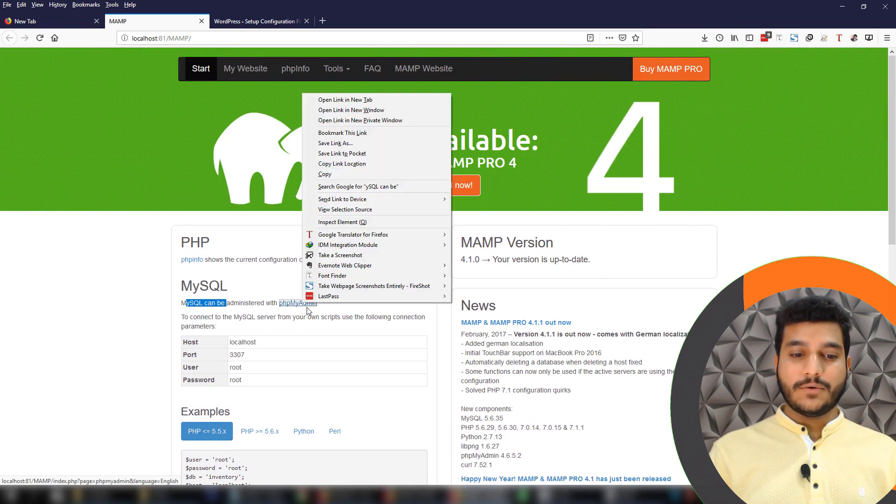
{"action": "left_click", "coordinate": [379, 100]}
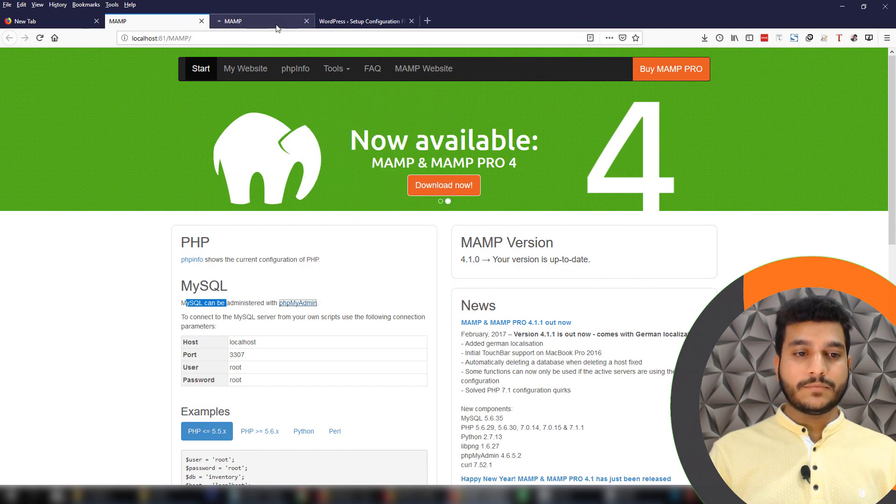
Create a new phpMyAdmin database named 'desaleemi'
{"action": "left_click", "coordinate": [276, 27]}
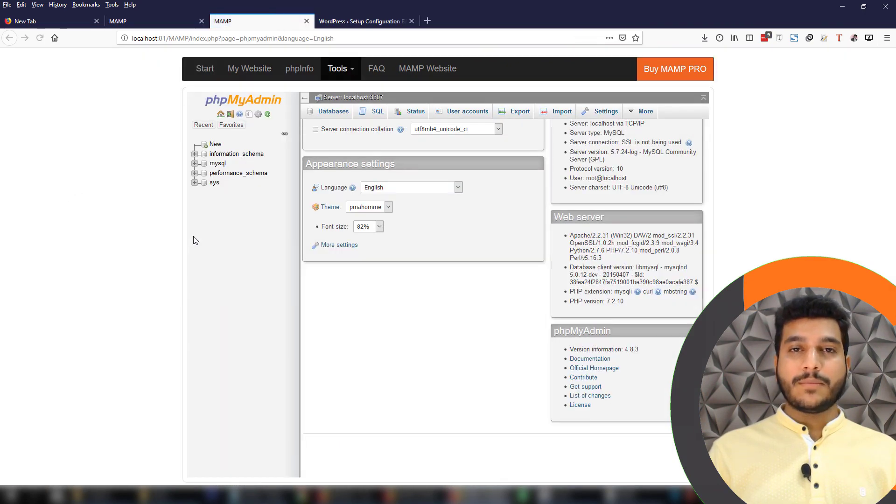
{"action": "left_click", "coordinate": [218, 146]}
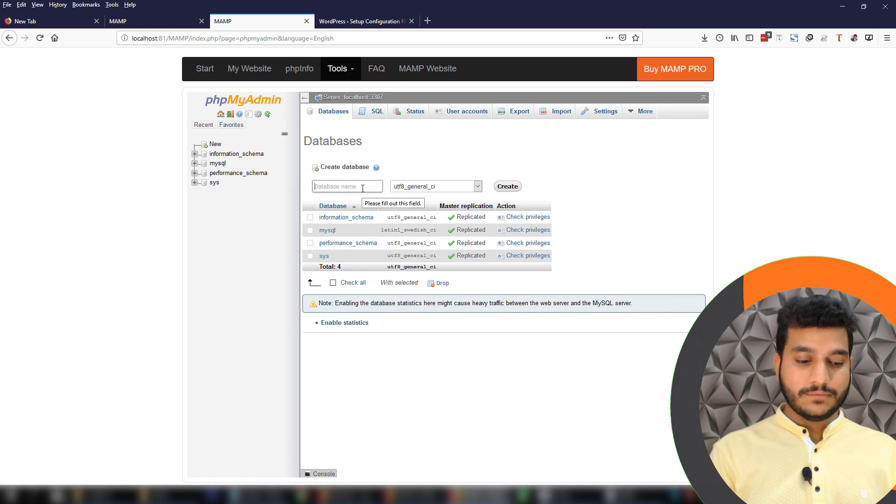
{"action": "left_click", "coordinate": [363, 188]}
{"action": "type", "text": "desaleemi"}
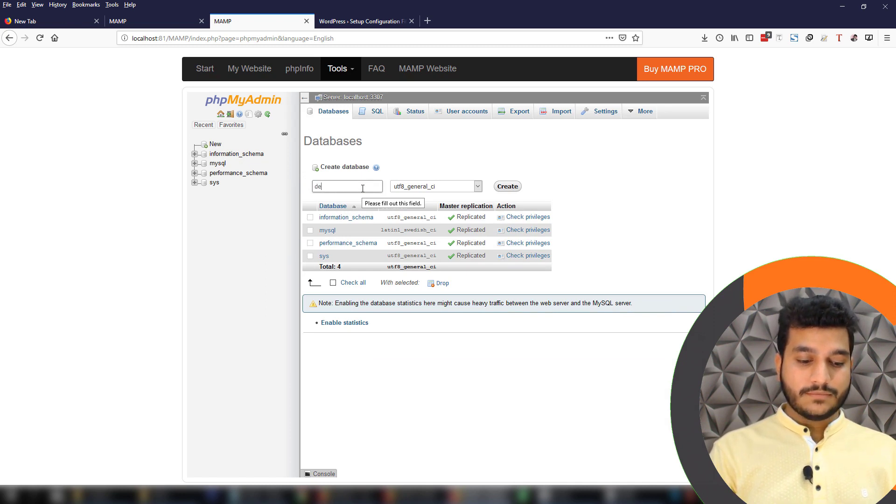
{"action": "left_click", "coordinate": [502, 187]}
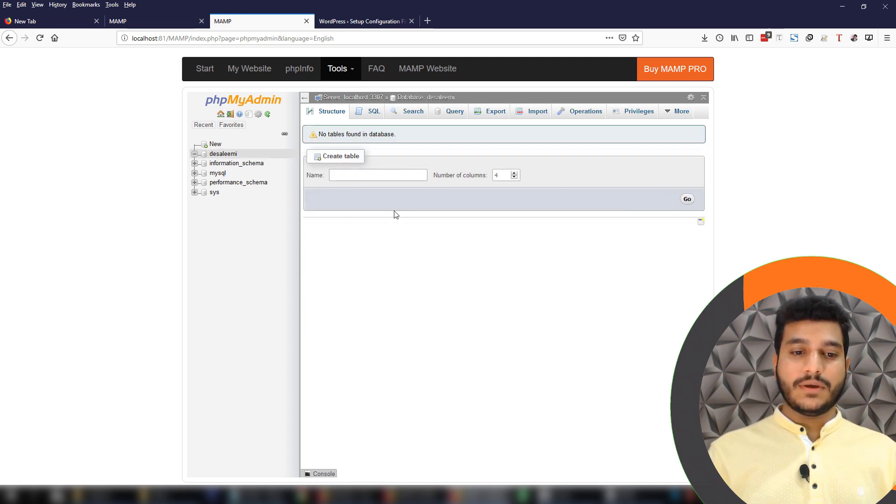
Enter database name 'desaleemi' and username 'root' in the WordPress setup form
{"action": "left_click", "coordinate": [352, 20]}
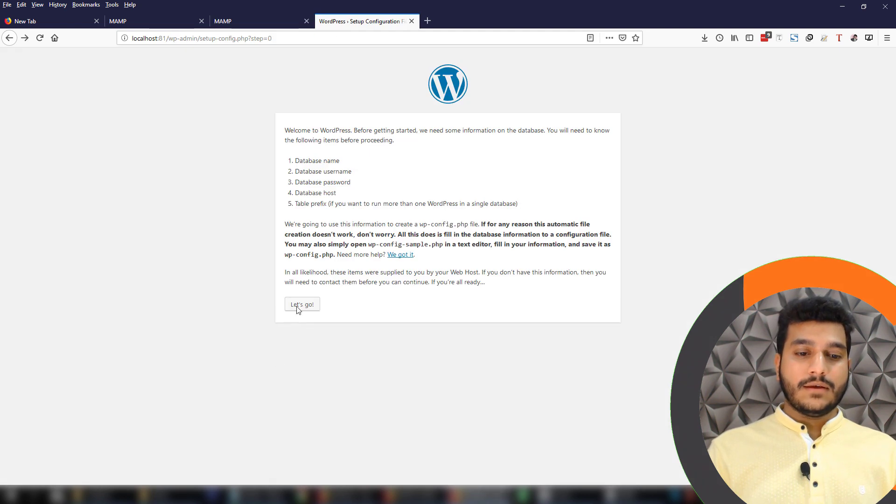
{"action": "left_click", "coordinate": [299, 308]}
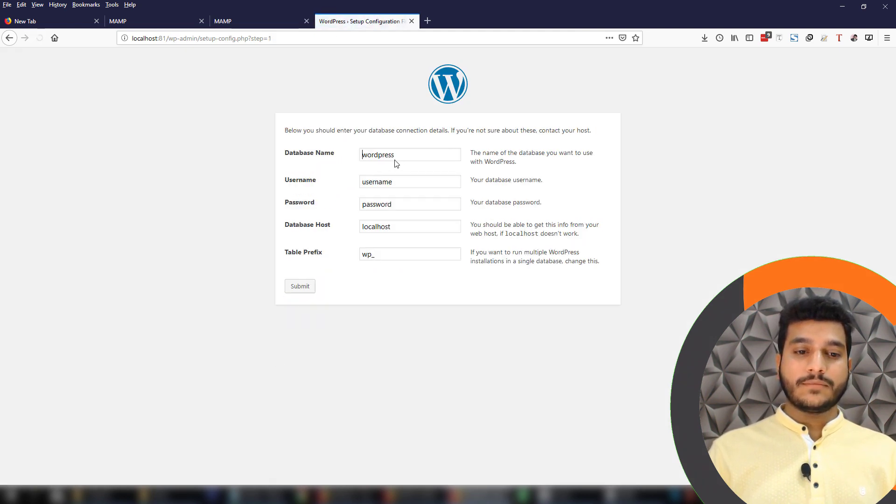
{"action": "left_click_drag", "start_coordinate": [413, 155], "coordinate": [342, 158]}
{"action": "key", "text": "BackSpace"}
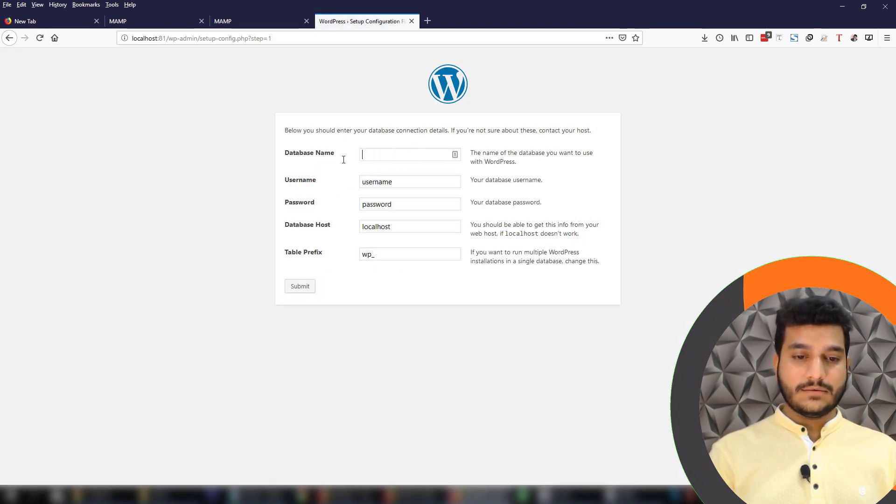
{"action": "type", "text": "desaleemi"}
{"action": "key", "text": "Tab"}
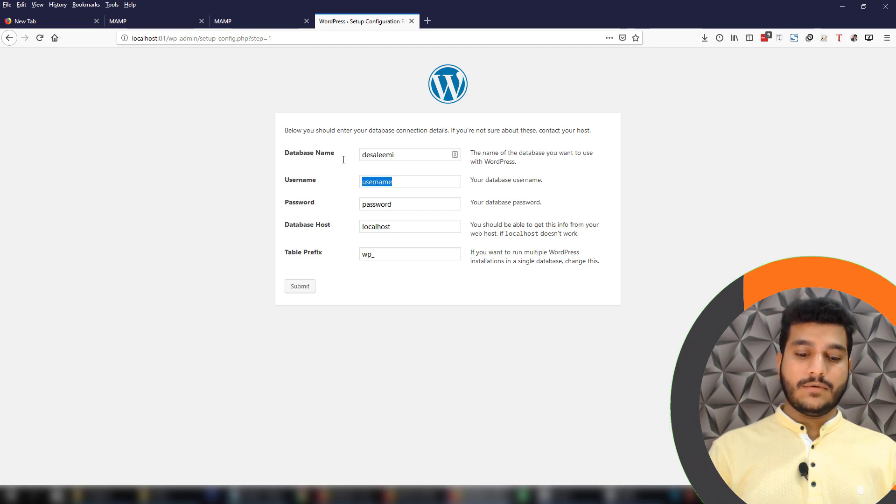
{"action": "type", "text": "root"}
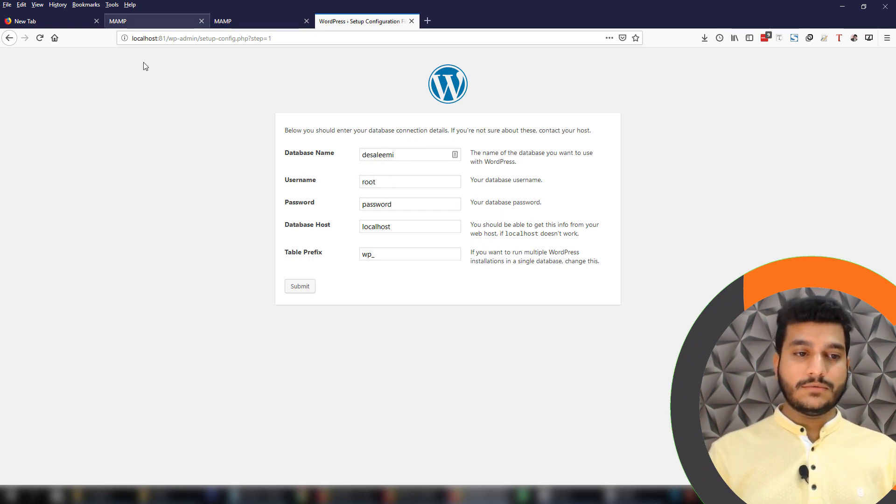
Enter the MySQL password after checking MAMP's credentials, then submit the database details
{"action": "left_click", "coordinate": [141, 21]}
{"action": "left_click", "coordinate": [359, 21]}
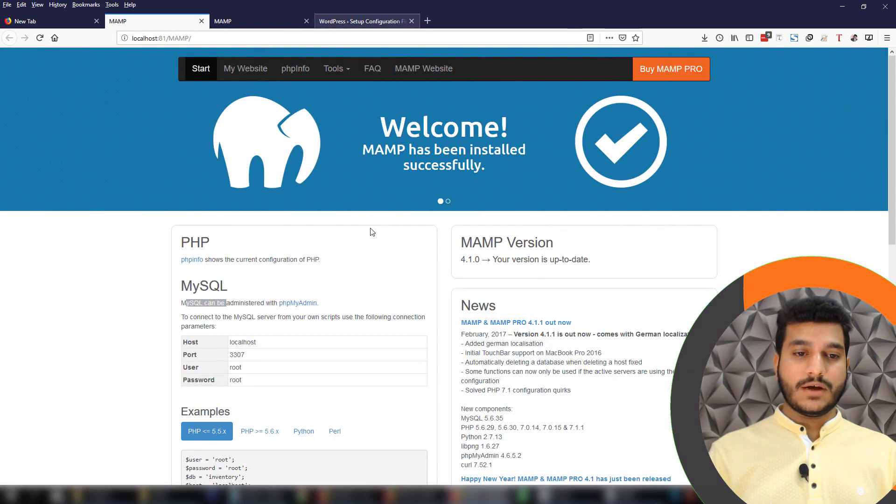
{"action": "key", "text": "Tab"}
{"action": "type", "text": "root"}
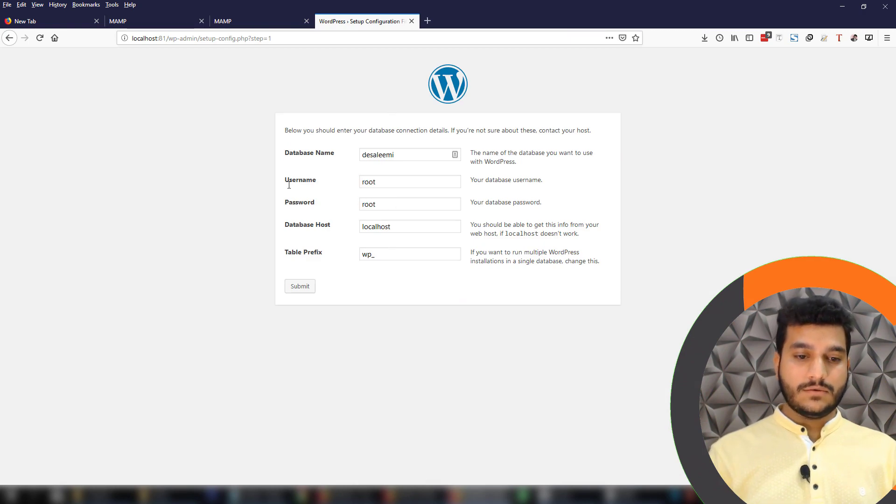
{"action": "left_click", "coordinate": [140, 21]}
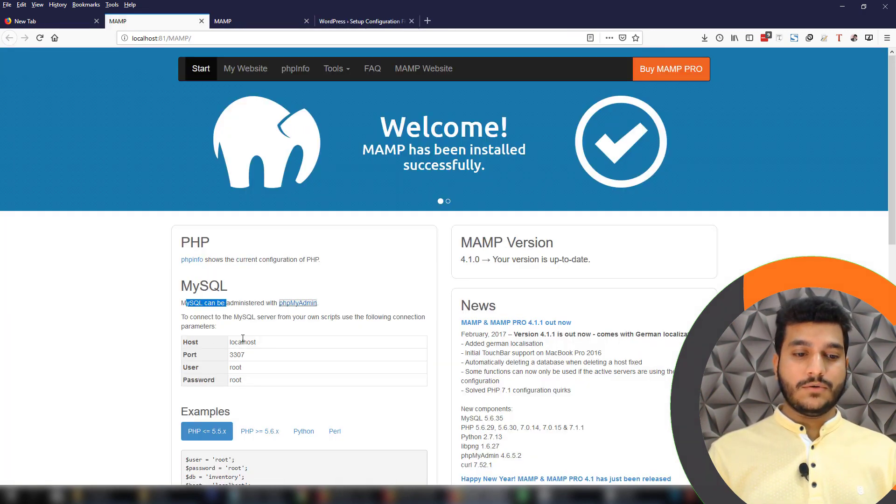
{"action": "left_click", "coordinate": [359, 21]}
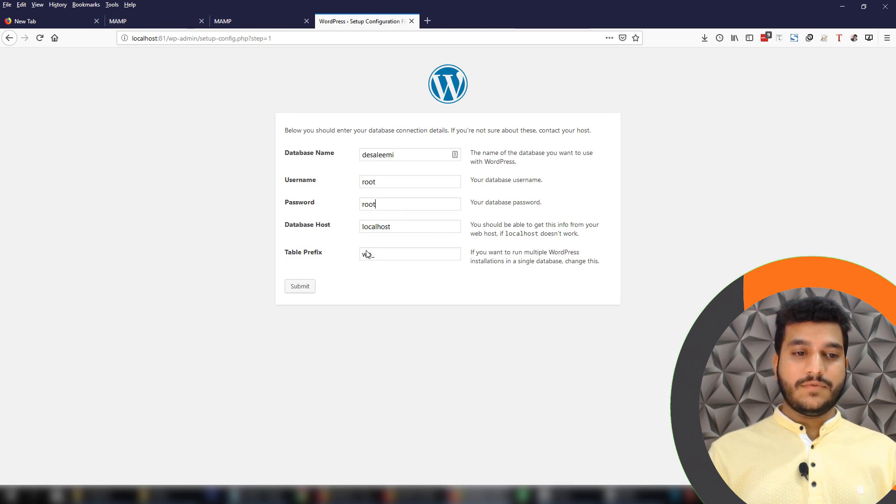
{"action": "left_click", "coordinate": [304, 293]}
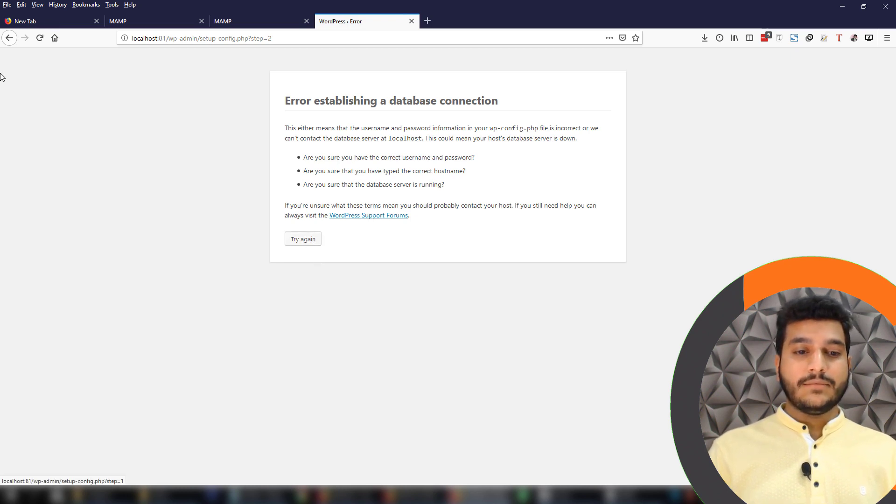
Take MySQL port 3307 from the MAMP page, set Database Host to localhost:3307, and resubmit
{"action": "left_click", "coordinate": [13, 41]}
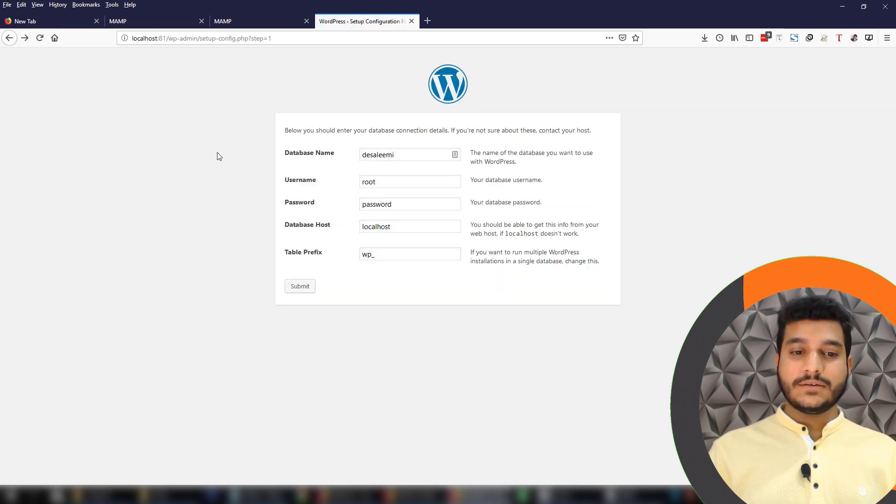
{"action": "left_click", "coordinate": [145, 21]}
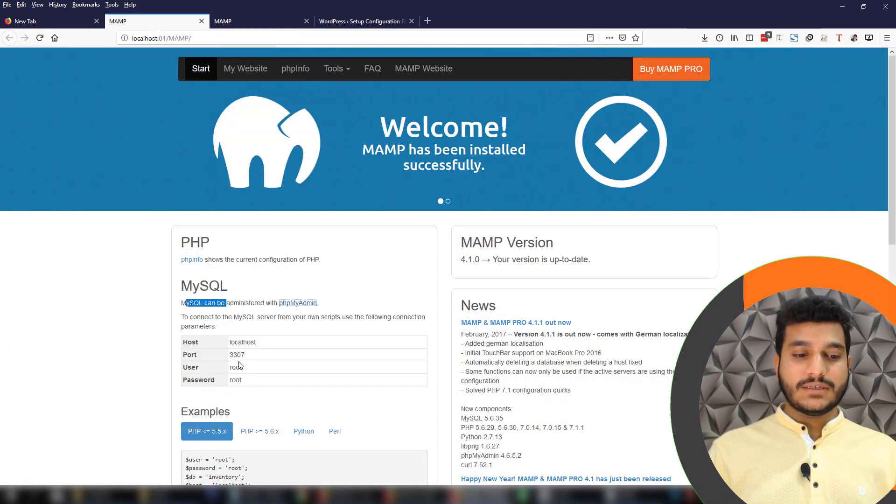
{"action": "double_click", "coordinate": [243, 357]}
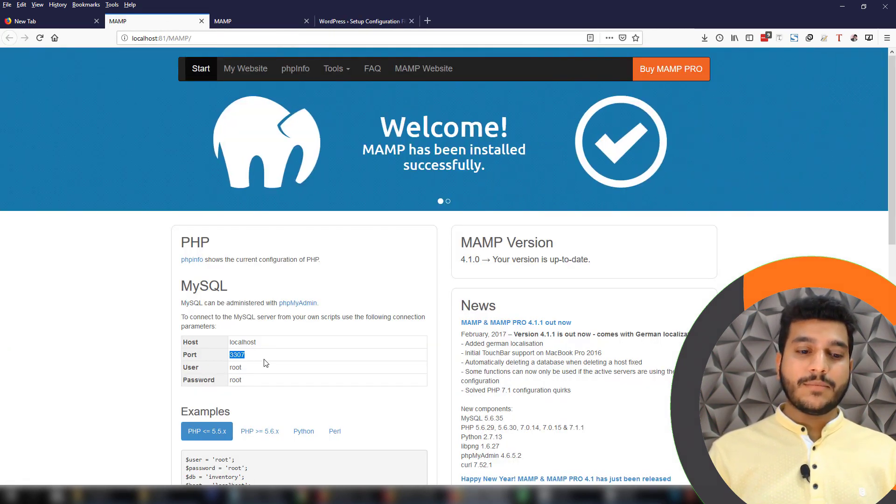
{"action": "left_click", "coordinate": [353, 23]}
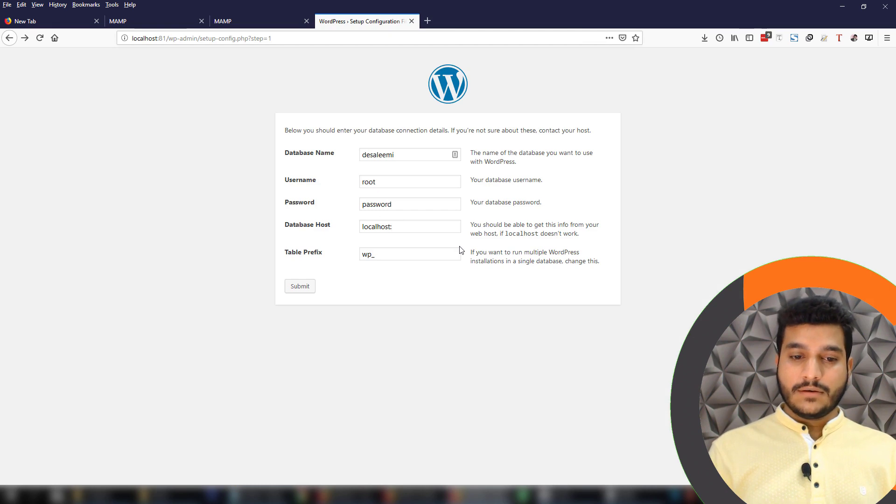
{"action": "type", "text": "3307"}
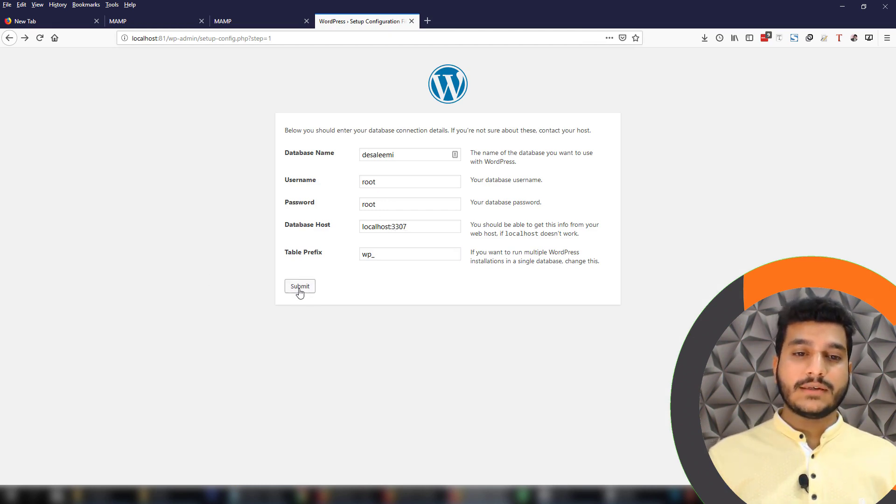
{"action": "left_click", "coordinate": [299, 287]}
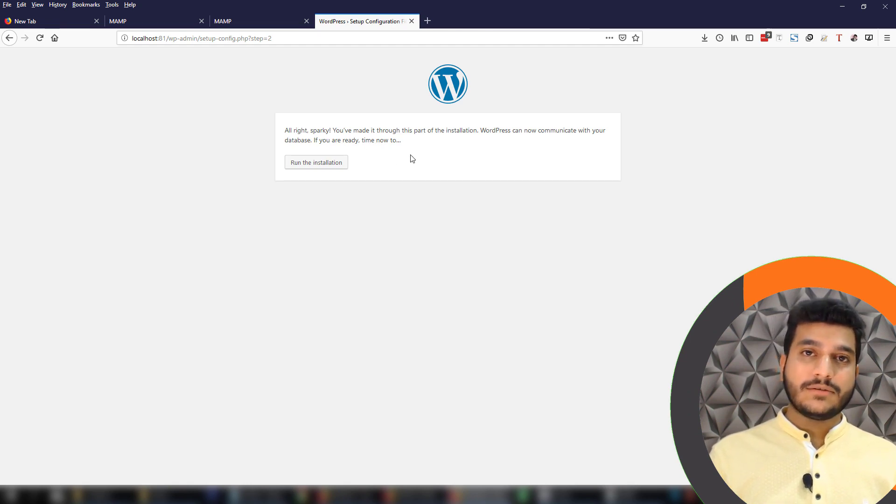
Start the WordPress installation and enter the site title, admin username and a custom password
{"action": "left_click", "coordinate": [329, 166]}
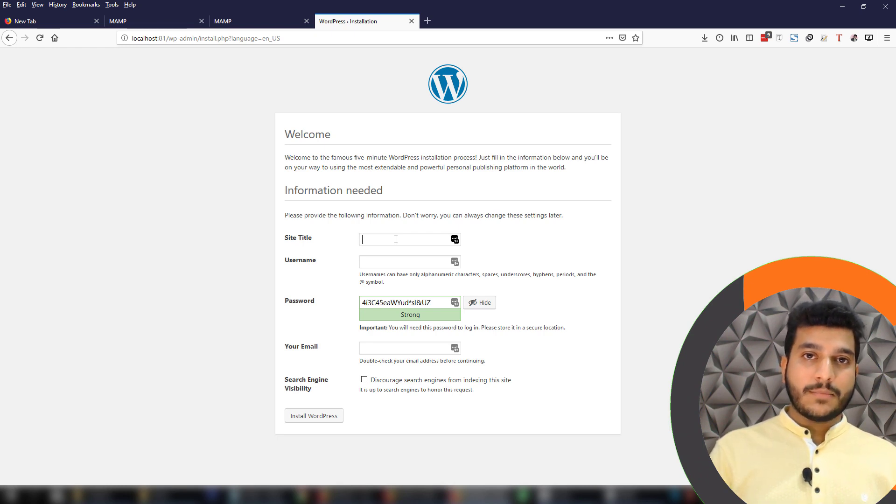
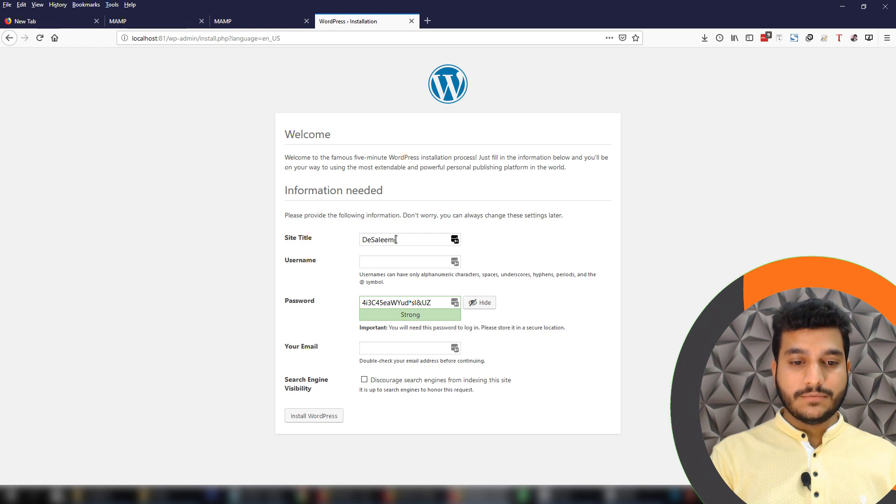
{"action": "key", "text": "Tab"}
{"action": "key", "text": "Tab"}
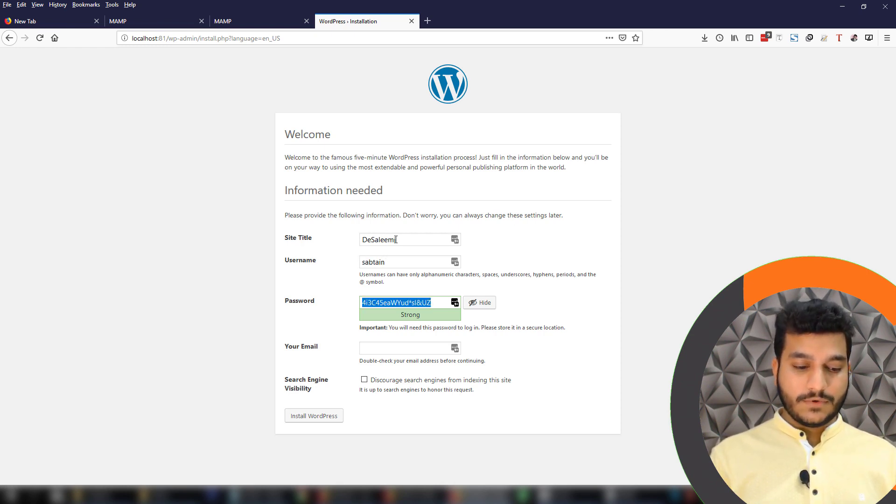
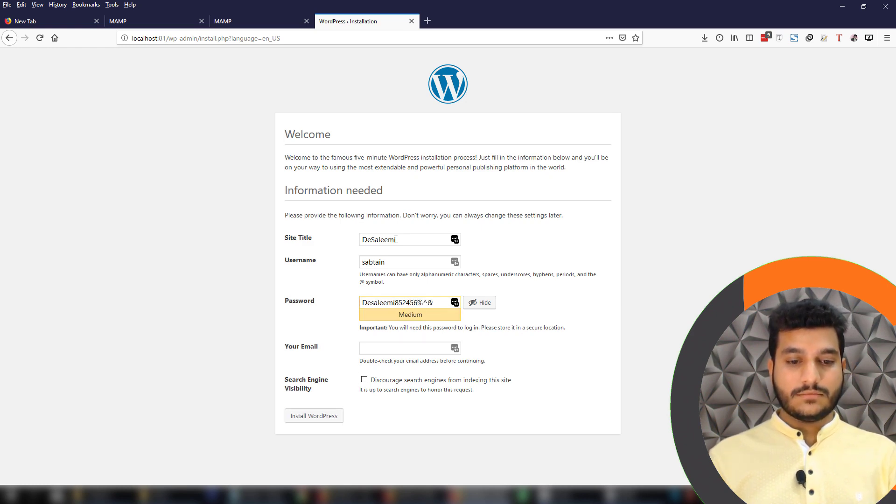
Save the new password into the Notepad notes, then enter the admin e-mail address
{"action": "left_click_drag", "start_coordinate": [439, 304], "coordinate": [363, 304]}
{"action": "key", "text": "ctrl+c"}
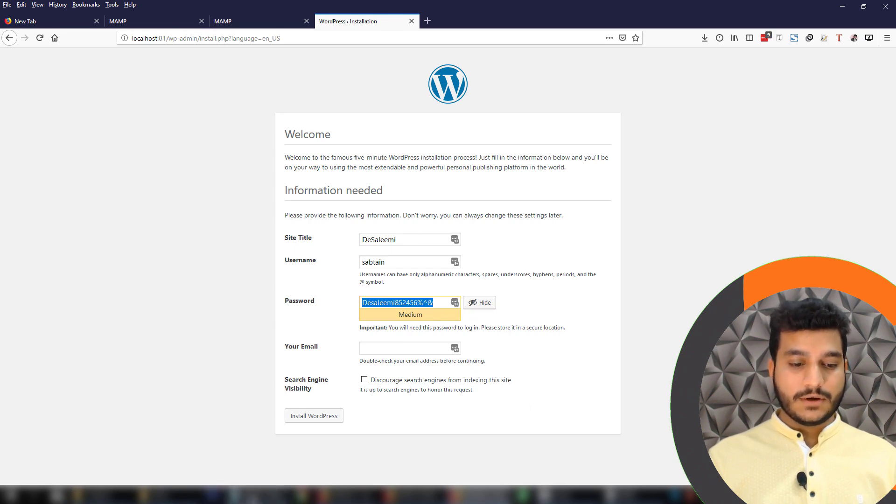
{"action": "left_click", "coordinate": [259, 495]}
{"action": "key", "text": "ctrl+v"}
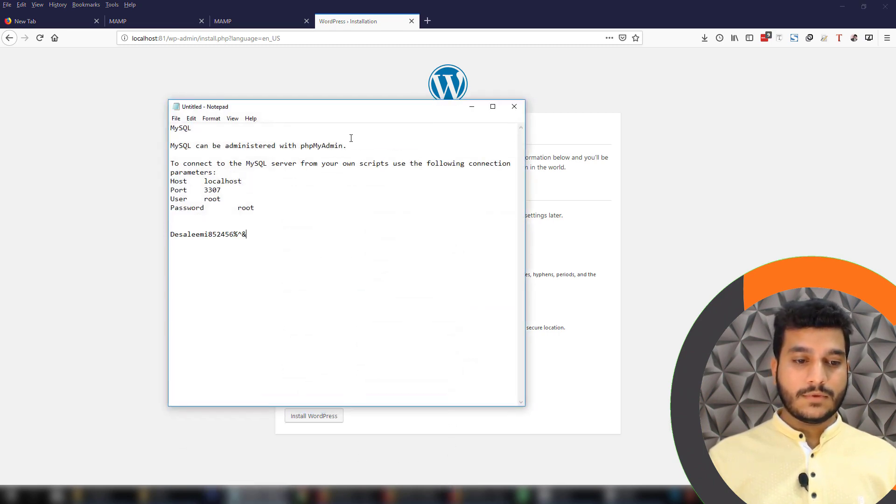
{"action": "left_click", "coordinate": [472, 107]}
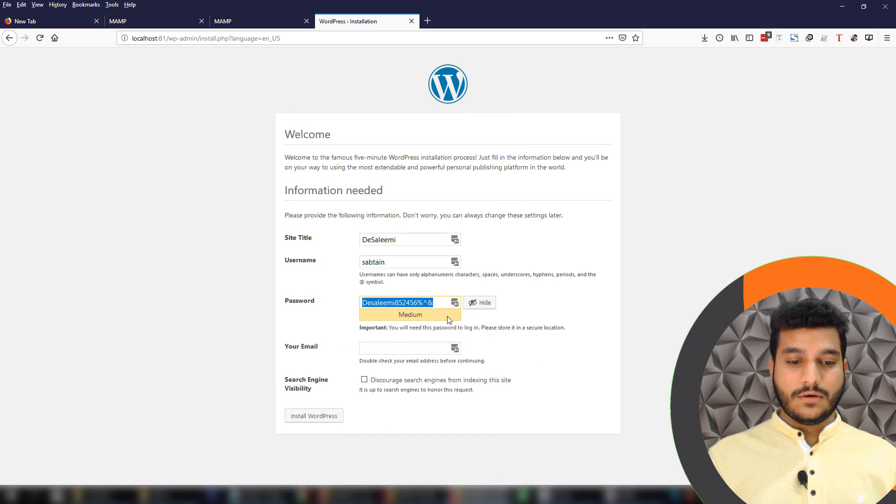
{"action": "left_click", "coordinate": [422, 347]}
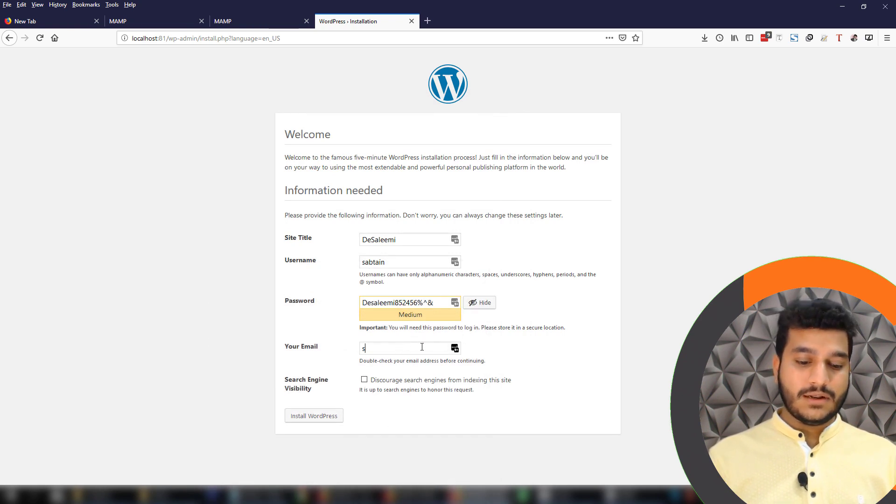
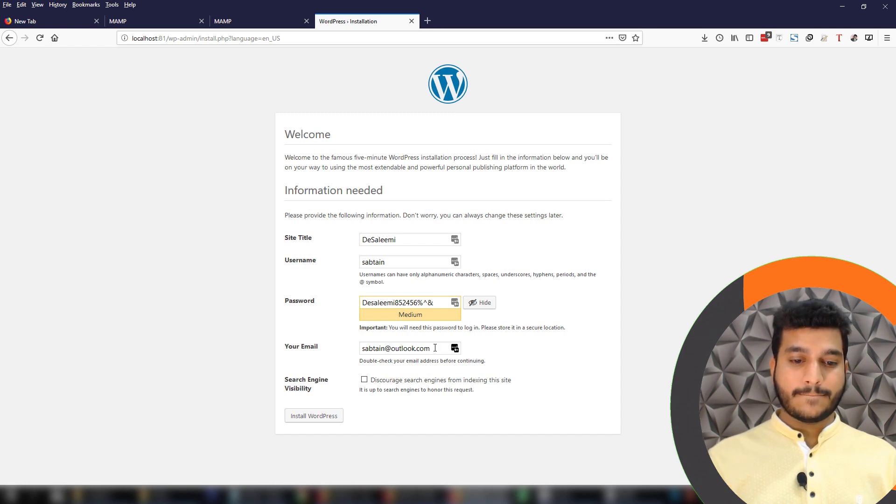
Install WordPress with the entered details and go to the login page
{"action": "left_click", "coordinate": [313, 419]}
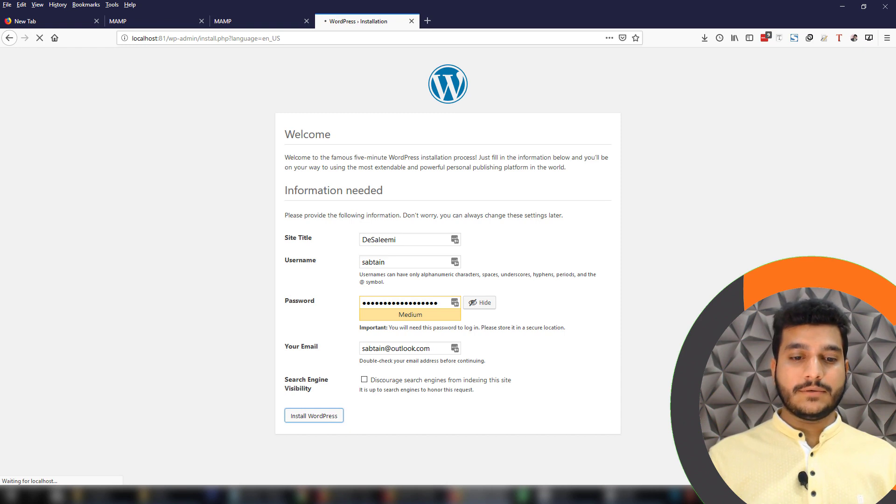
{"action": "key", "text": "F9"}
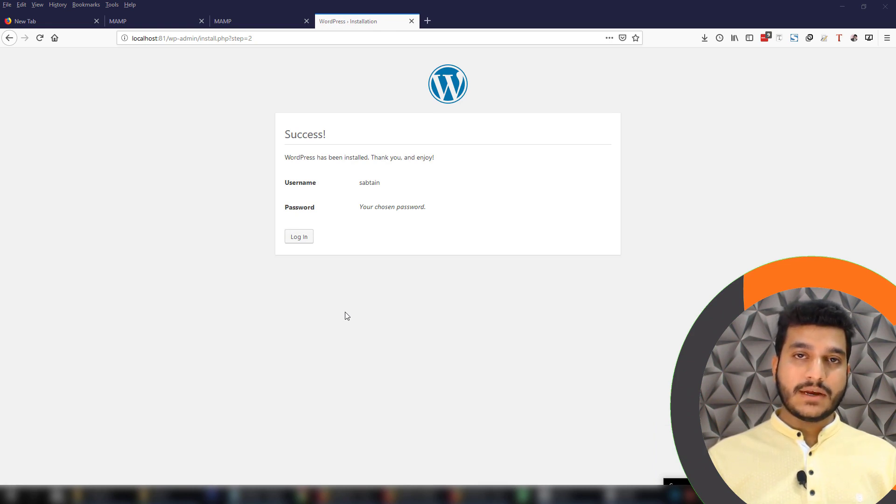
{"action": "left_click", "coordinate": [301, 237]}
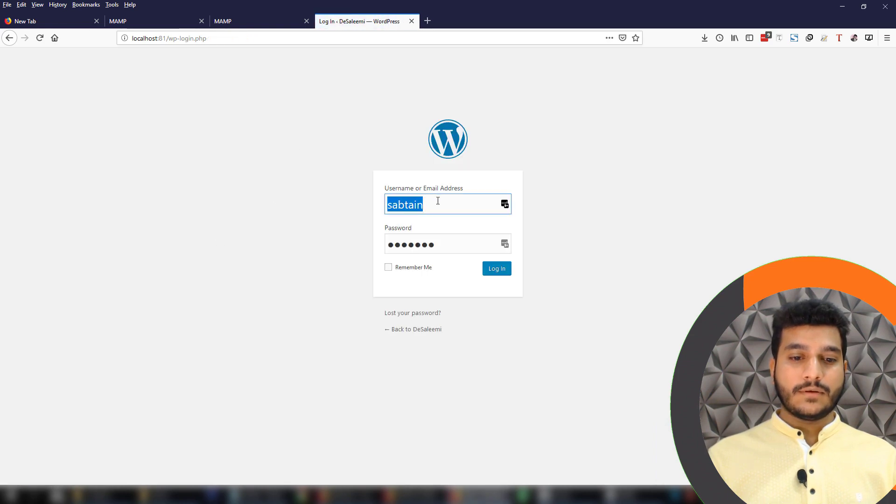
Log in to WordPress admin using the password saved in Notepad
{"action": "left_click", "coordinate": [256, 494]}
{"action": "left_click_drag", "start_coordinate": [246, 234], "coordinate": [105, 286]}
{"action": "key", "text": "ctrl+c"}
{"action": "left_click", "coordinate": [104, 287]}
{"action": "left_click", "coordinate": [454, 248]}
{"action": "key", "text": "ctrl+a"}
{"action": "key", "text": "ctrl+v"}
{"action": "left_click", "coordinate": [498, 269]}
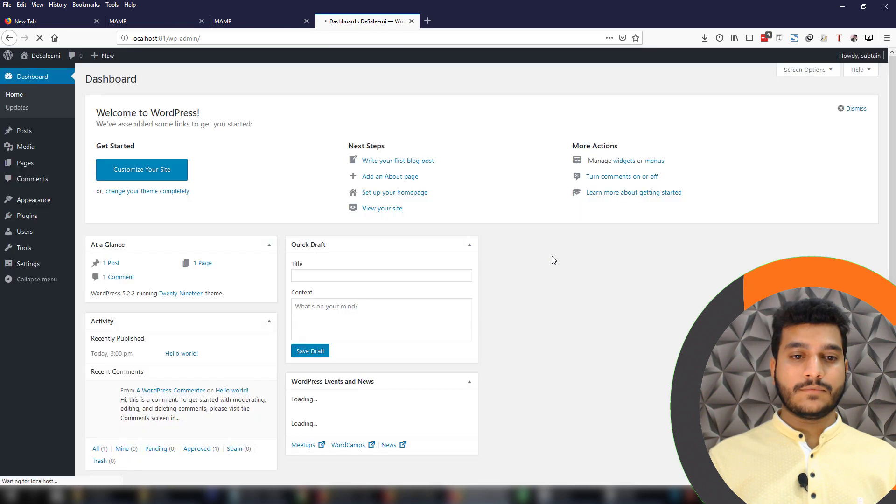
Open the live site in a new tab and scroll through it
{"action": "mouse_move", "coordinate": [45, 55]}
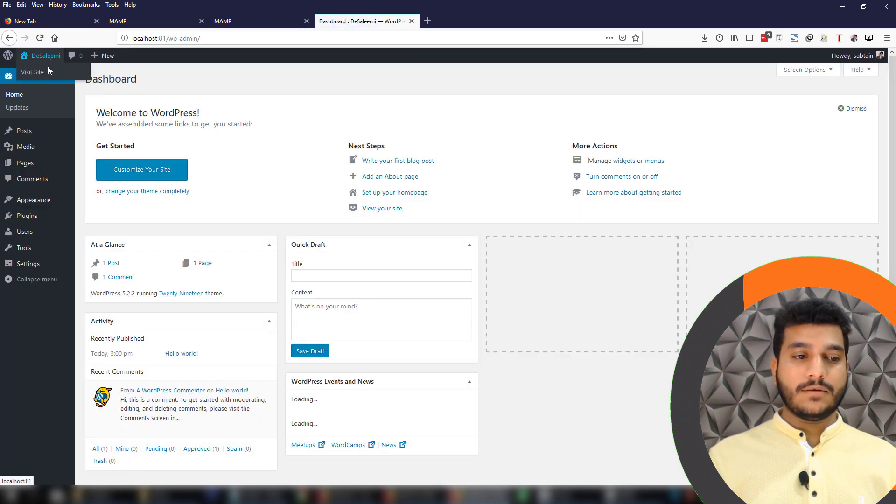
{"action": "right_click", "coordinate": [49, 72]}
{"action": "left_click", "coordinate": [90, 77]}
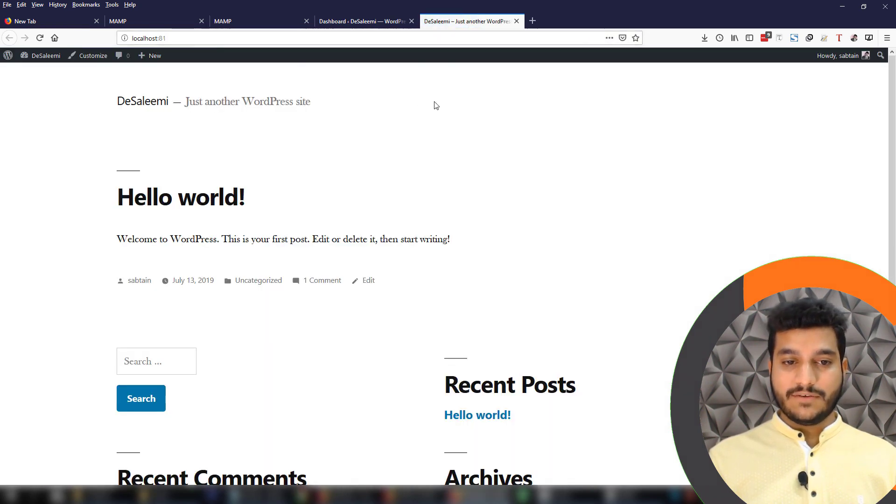
{"action": "scroll", "coordinate": [603, 183], "scroll_direction": "down", "scroll_amount": 5}
{"action": "scroll", "coordinate": [604, 184], "scroll_direction": "up", "scroll_amount": 5}
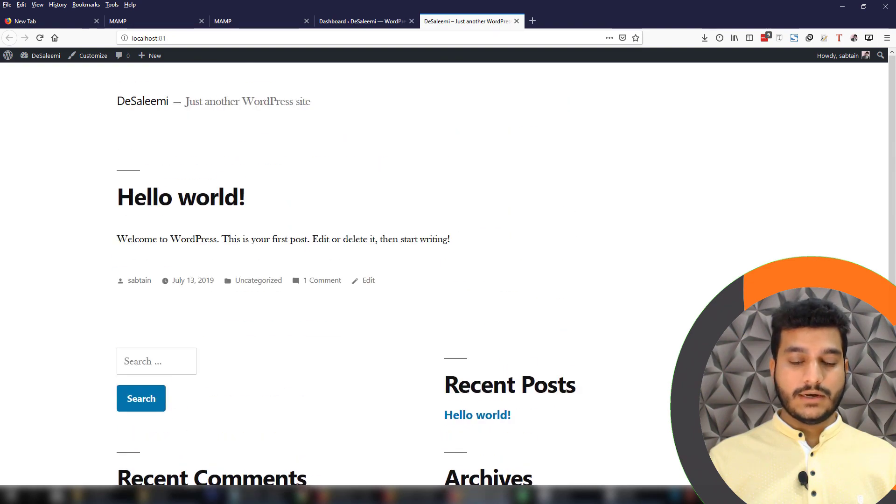
{"action": "scroll", "coordinate": [603, 184], "scroll_direction": "down", "scroll_amount": 5}
{"action": "scroll", "coordinate": [636, 244], "scroll_direction": "up", "scroll_amount": 5}
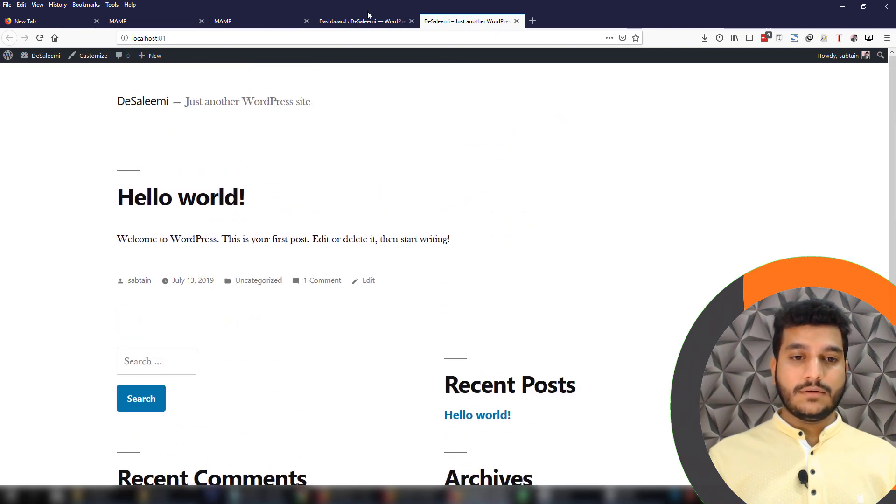
{"action": "scroll", "coordinate": [639, 170], "scroll_direction": "down", "scroll_amount": 1}
{"action": "scroll", "coordinate": [630, 186], "scroll_direction": "down", "scroll_amount": 5}
{"action": "scroll", "coordinate": [631, 185], "scroll_direction": "up", "scroll_amount": 5}
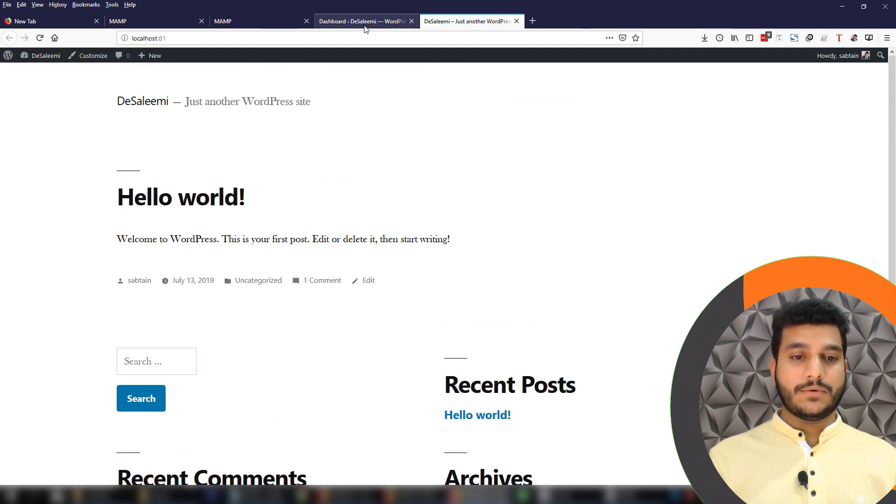
Dismiss the browser's password-saving prompt and compare the front page with the dashboard
{"action": "left_click", "coordinate": [364, 27]}
{"action": "left_click", "coordinate": [810, 100]}
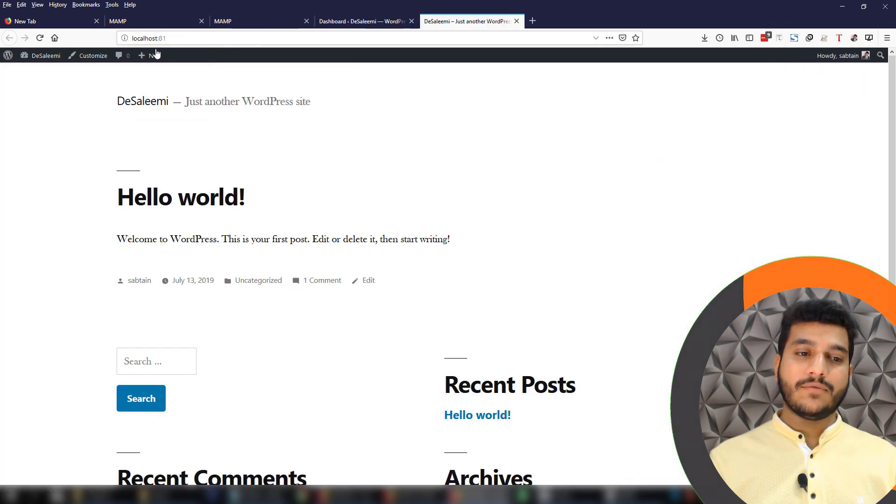
{"action": "left_click", "coordinate": [438, 21]}
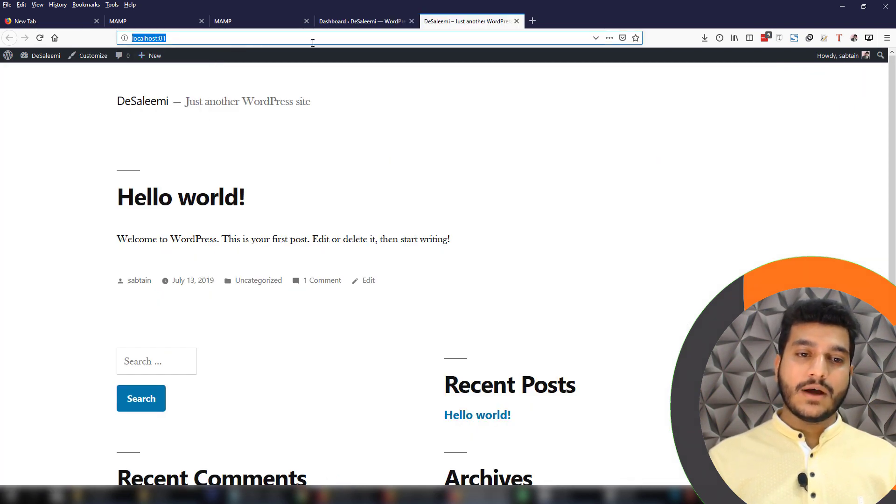
{"action": "left_click", "coordinate": [329, 21]}
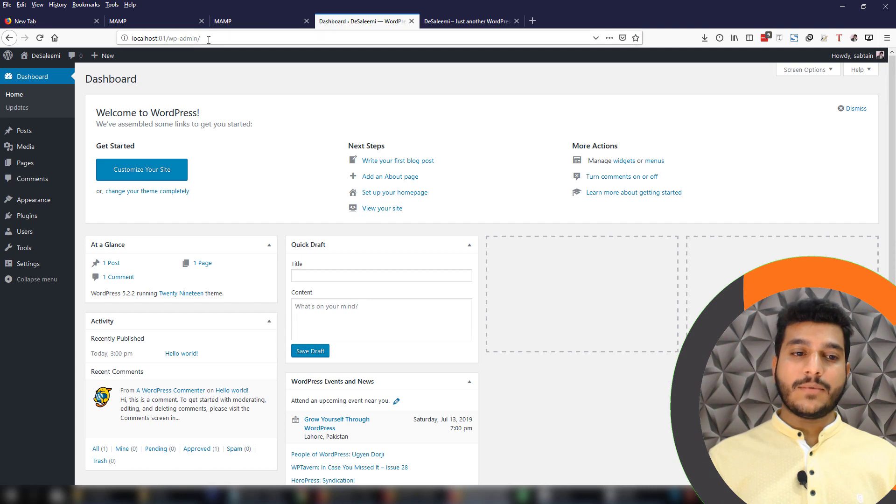
Dismiss the welcome panel; move Events and News to column three and Activity to column four
{"action": "left_click", "coordinate": [853, 108]}
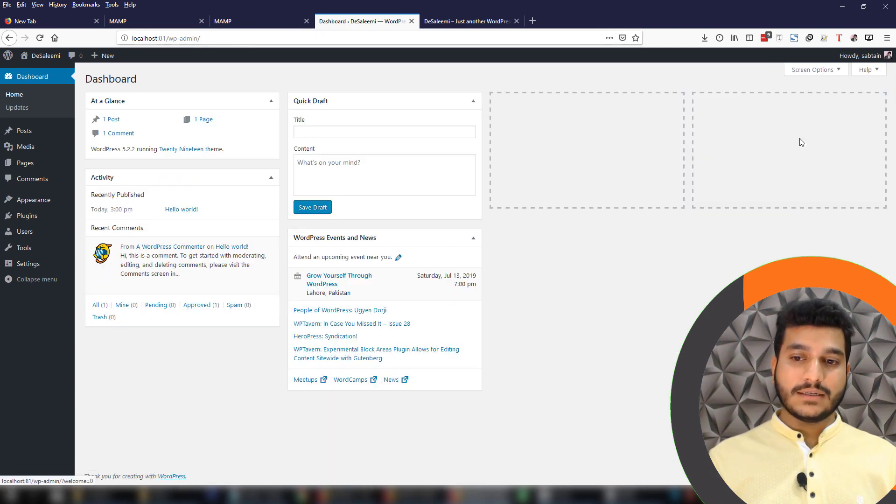
{"action": "left_click_drag", "start_coordinate": [350, 239], "coordinate": [637, 102]}
{"action": "left_click_drag", "start_coordinate": [172, 183], "coordinate": [854, 112]}
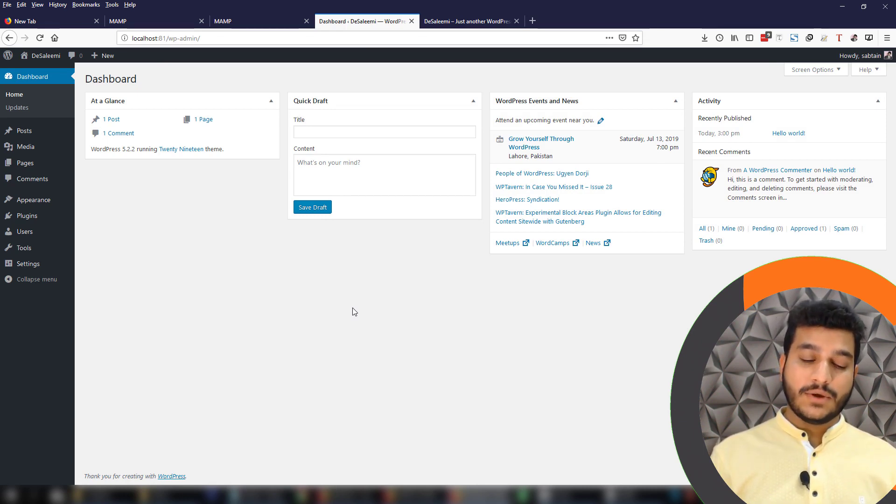
Search Google in a new tab for xamp, then for Wamp
{"action": "left_click", "coordinate": [532, 20]}
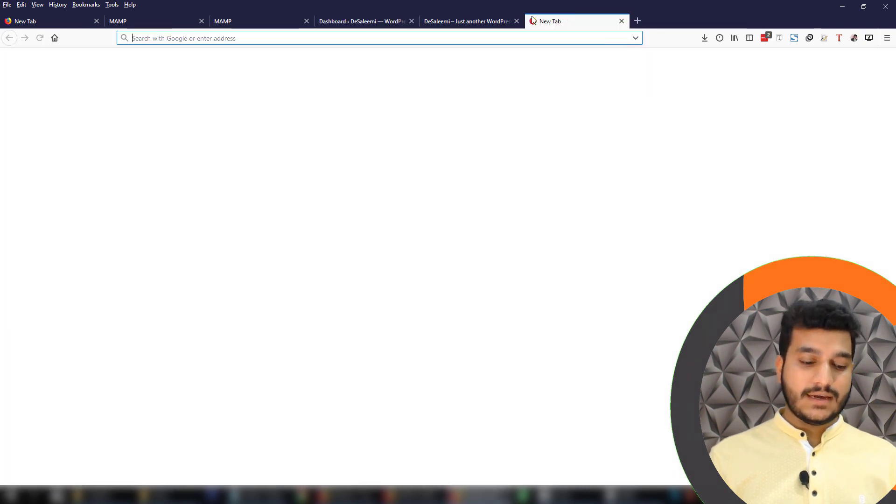
{"action": "type", "text": "xamp"}
{"action": "key", "text": "Return"}
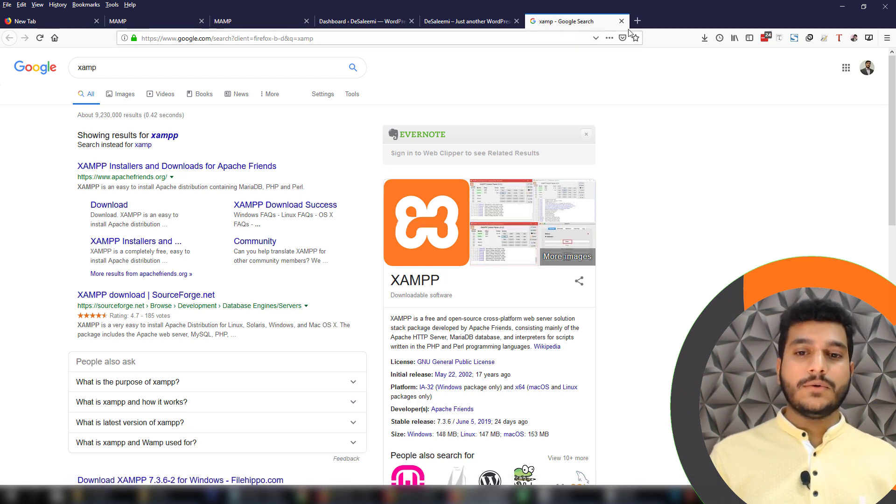
{"action": "double_click", "coordinate": [138, 72]}
{"action": "type", "text": "Wamp"}
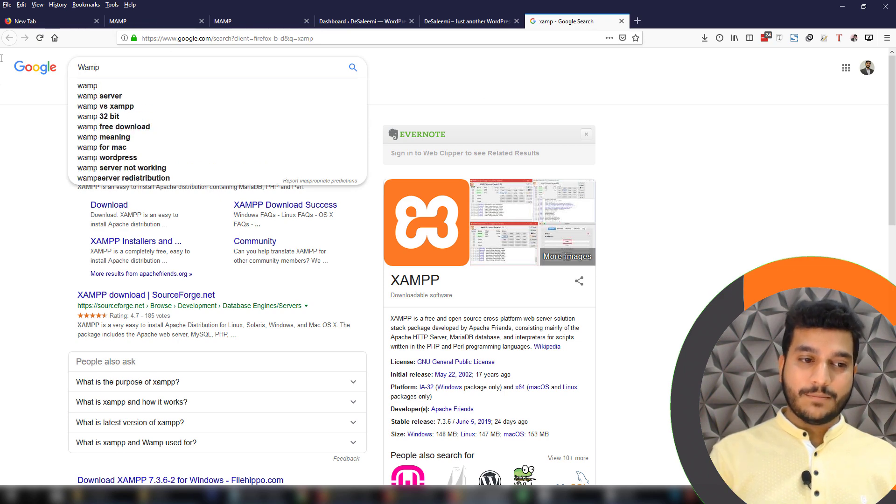
{"action": "key", "text": "Return"}
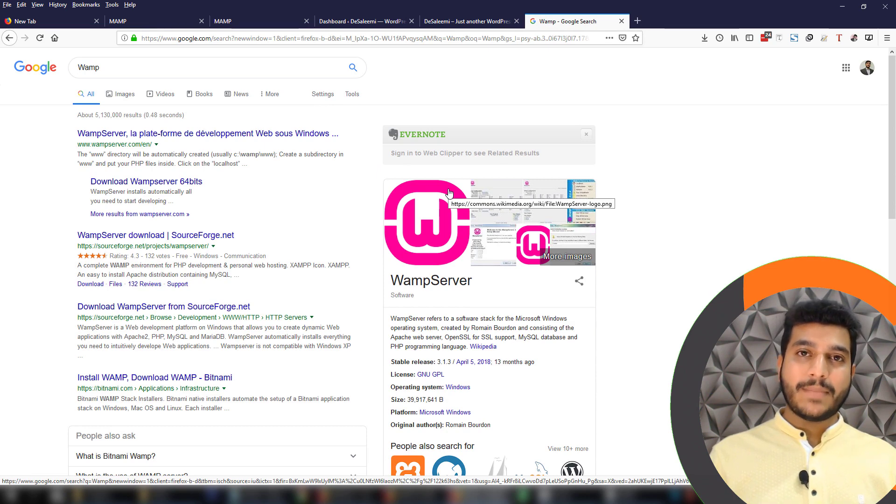
Search for desktop server and open the serverpress.com DesktopServer site
{"action": "double_click", "coordinate": [89, 67]}
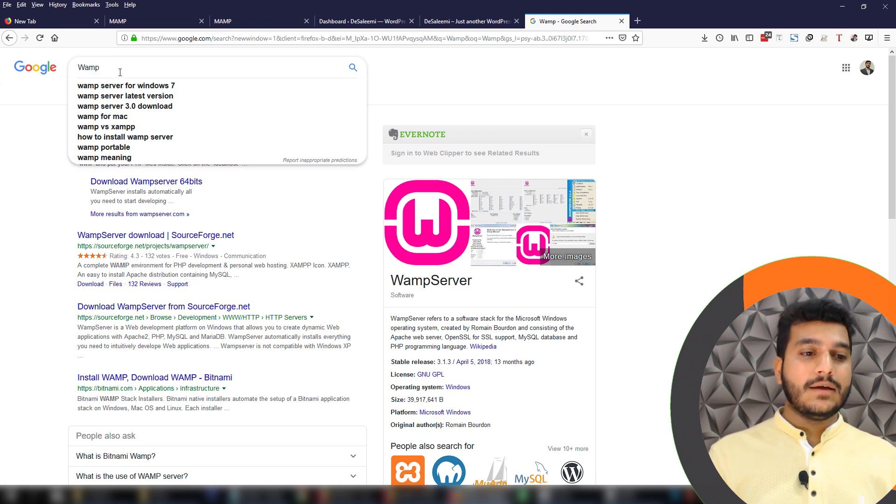
{"action": "type", "text": "desk"}
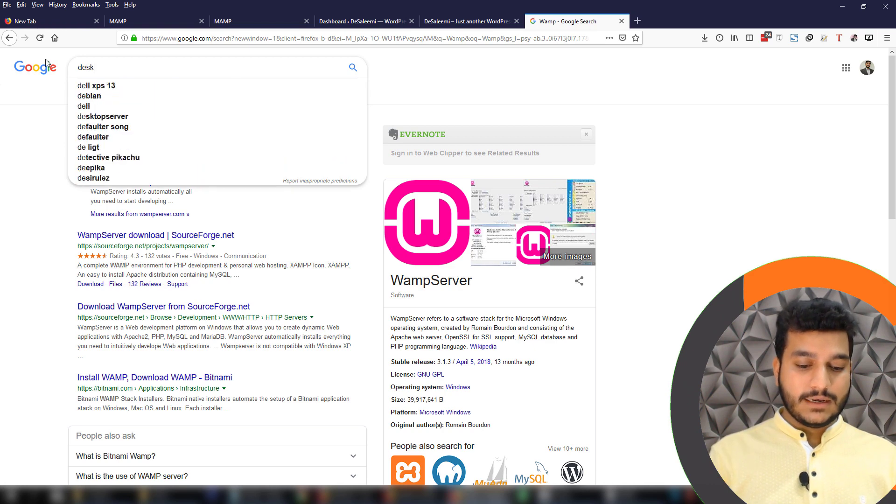
{"action": "type", "text": "top server"}
{"action": "key", "text": "Return"}
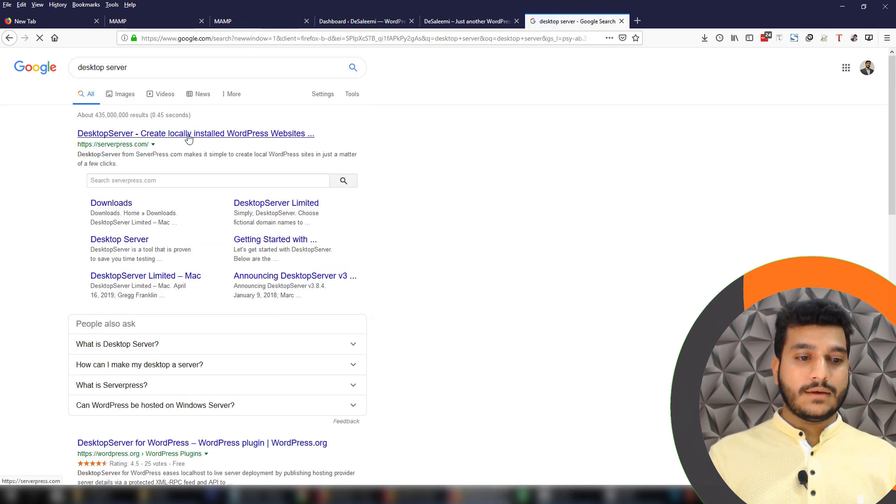
{"action": "left_click", "coordinate": [259, 135]}
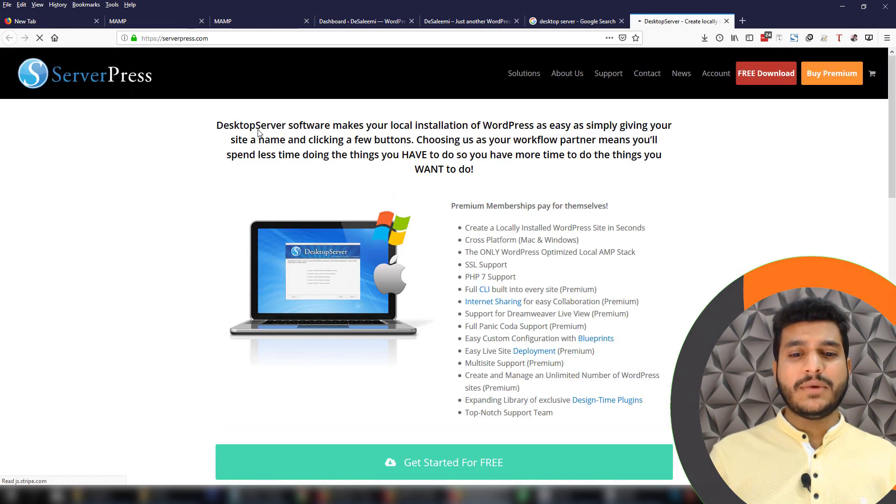
{"action": "scroll", "coordinate": [726, 284], "scroll_direction": "down", "scroll_amount": 2}
{"action": "scroll", "coordinate": [726, 284], "scroll_direction": "up", "scroll_amount": 2}
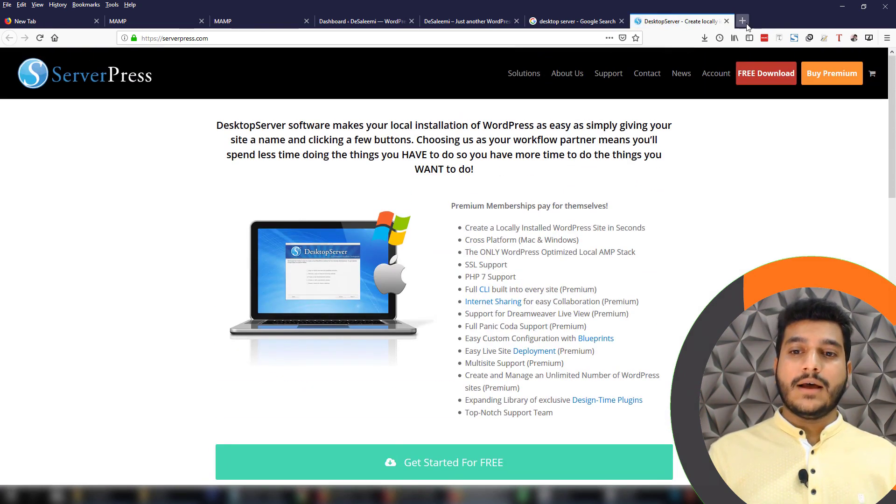
Search 'local by flywheel' in a new tab and browse the localbyflywheel.com site
{"action": "left_click", "coordinate": [746, 24]}
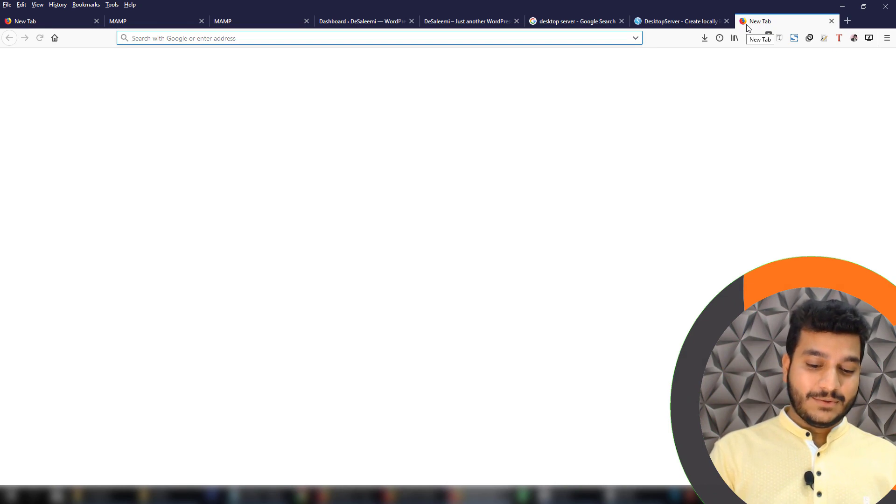
{"action": "type", "text": "local "}
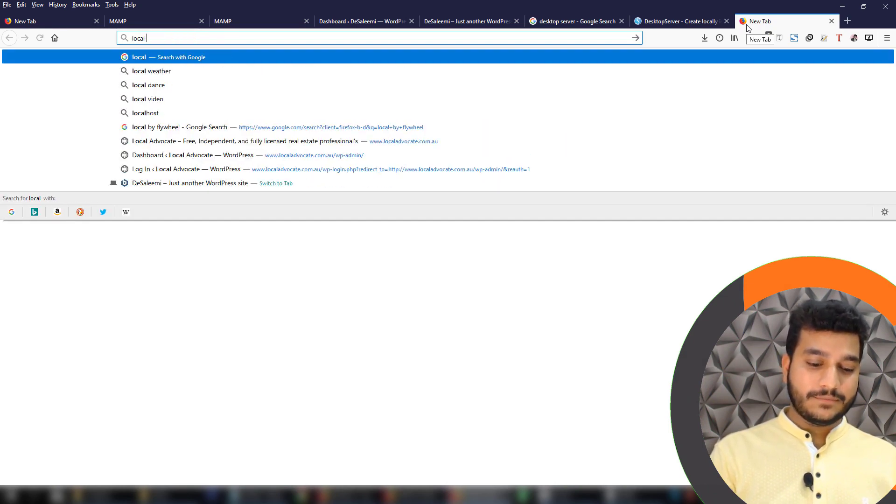
{"action": "type", "text": "by flywheel"}
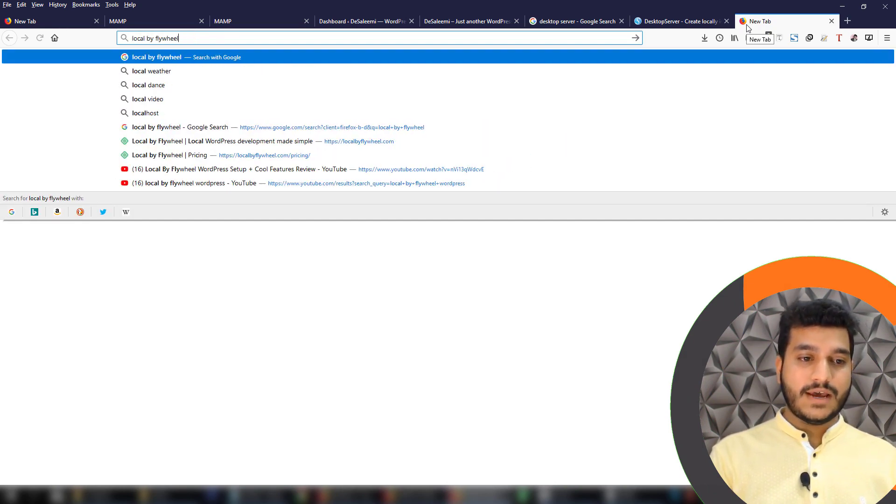
{"action": "key", "text": "Return"}
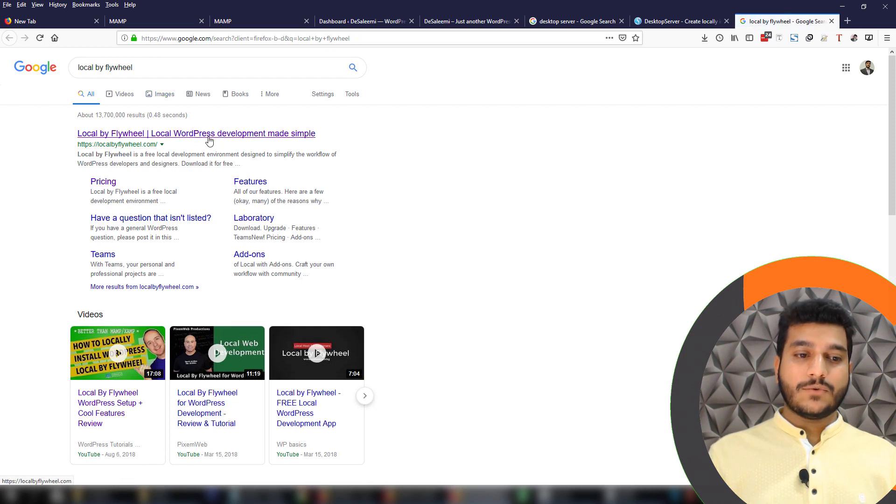
{"action": "left_click", "coordinate": [219, 134]}
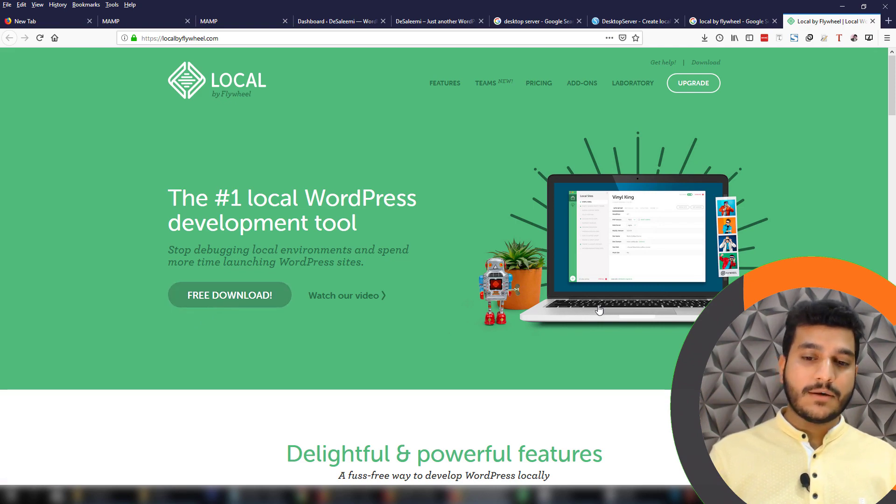
{"action": "scroll", "coordinate": [600, 311], "scroll_direction": "down", "scroll_amount": 5}
{"action": "scroll", "coordinate": [722, 287], "scroll_direction": "up", "scroll_amount": 5}
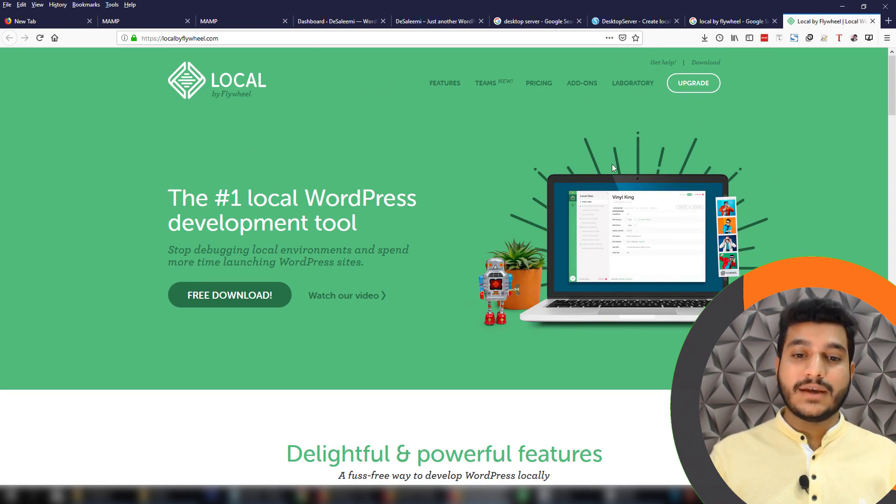
{"action": "scroll", "coordinate": [480, 174], "scroll_direction": "down", "scroll_amount": 5}
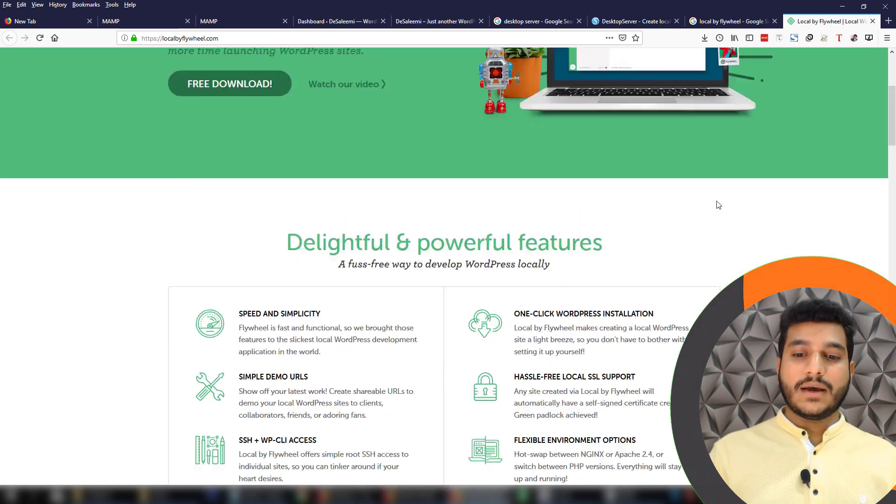
{"action": "scroll", "coordinate": [716, 202], "scroll_direction": "up", "scroll_amount": 5}
Close the Local by Flywheel and DesktopServer tabs, returning to the localhost:81 site
{"action": "left_click", "coordinate": [636, 22]}
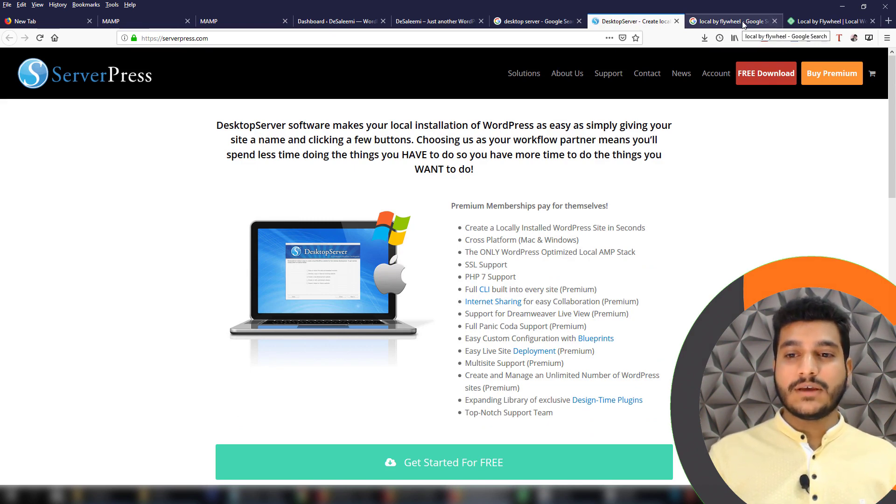
{"action": "left_click", "coordinate": [872, 22]}
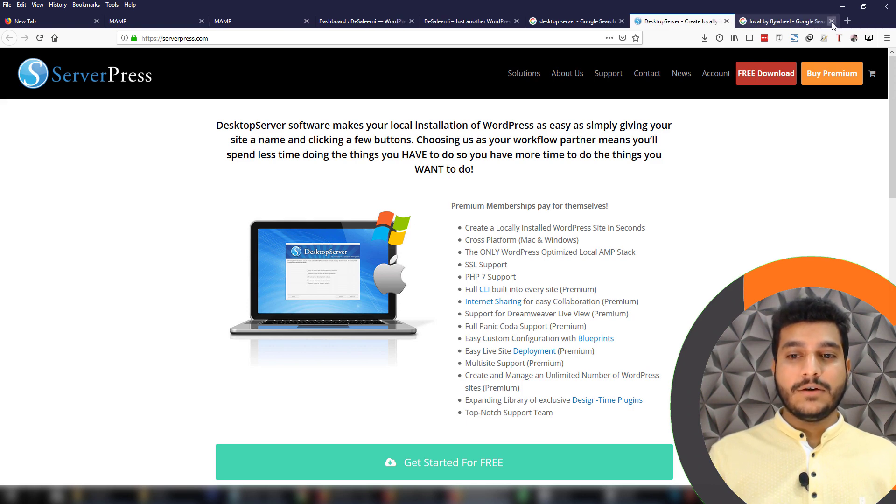
{"action": "left_click", "coordinate": [832, 22]}
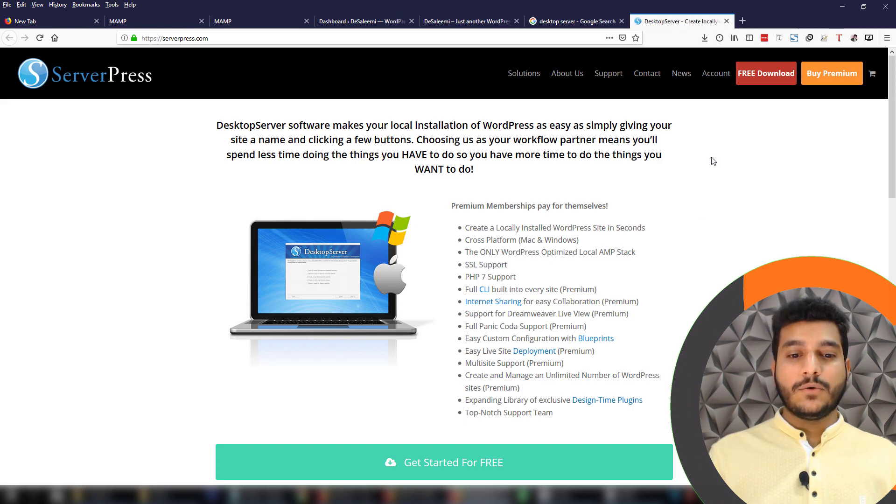
{"action": "left_click", "coordinate": [727, 22]}
{"action": "left_click", "coordinate": [621, 22]}
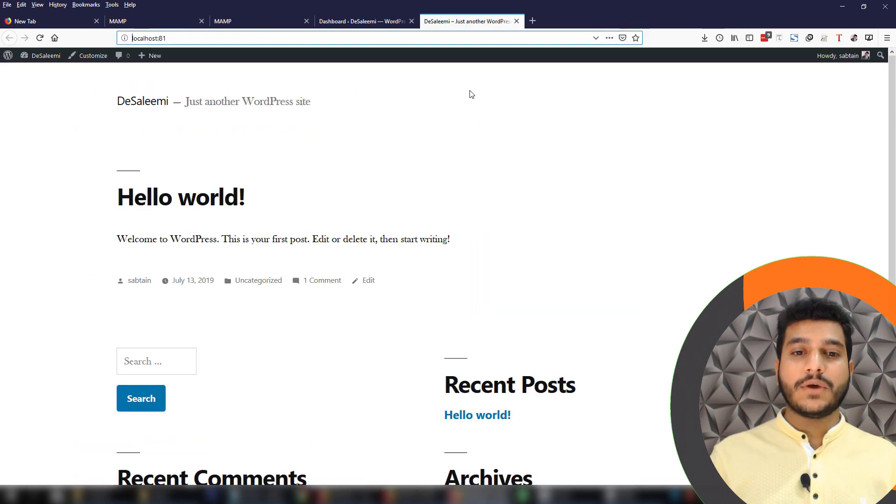